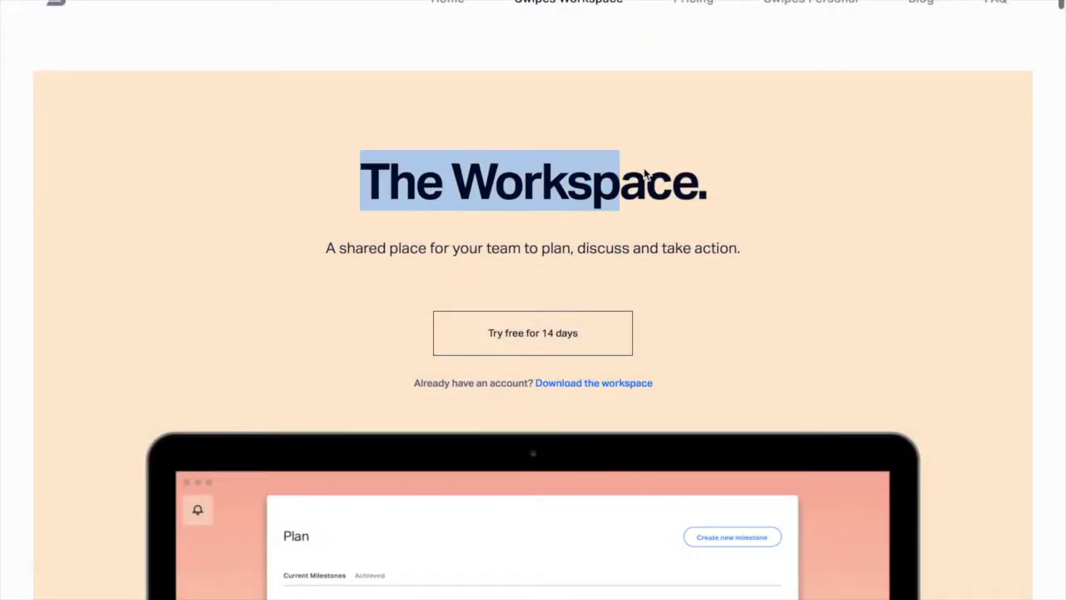
Read the Swipes Workspace product page past the Plan features to its Take Action section
{"action": "left_click", "coordinate": [701, 174]}
{"action": "scroll", "coordinate": [652, 236], "scroll_direction": "down", "scroll_amount": 1}
{"action": "scroll", "coordinate": [651, 236], "scroll_direction": "down", "scroll_amount": 10}
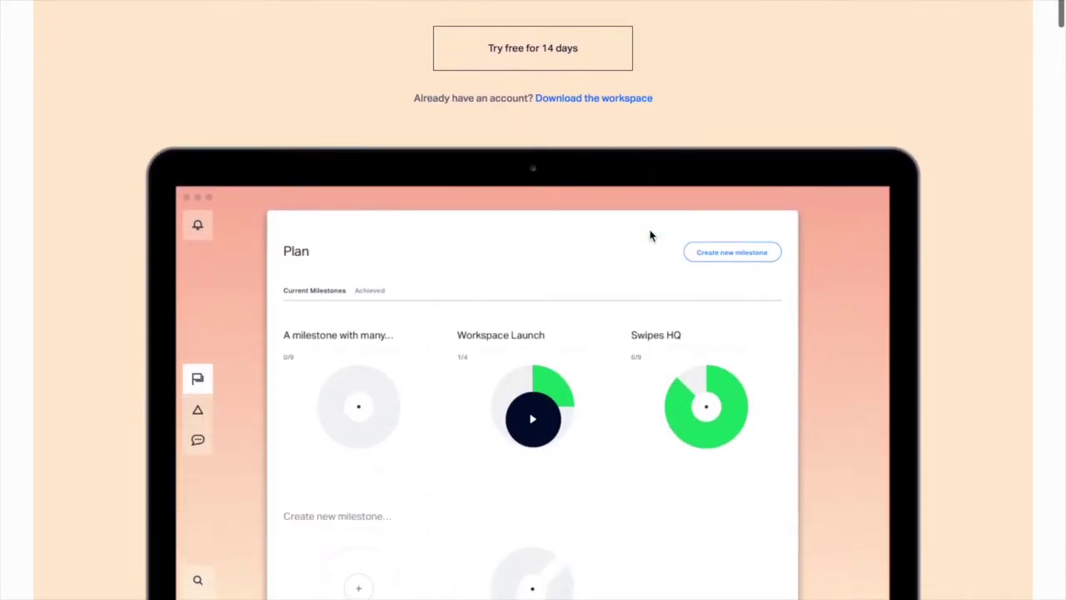
{"action": "scroll", "coordinate": [652, 237], "scroll_direction": "down", "scroll_amount": 5}
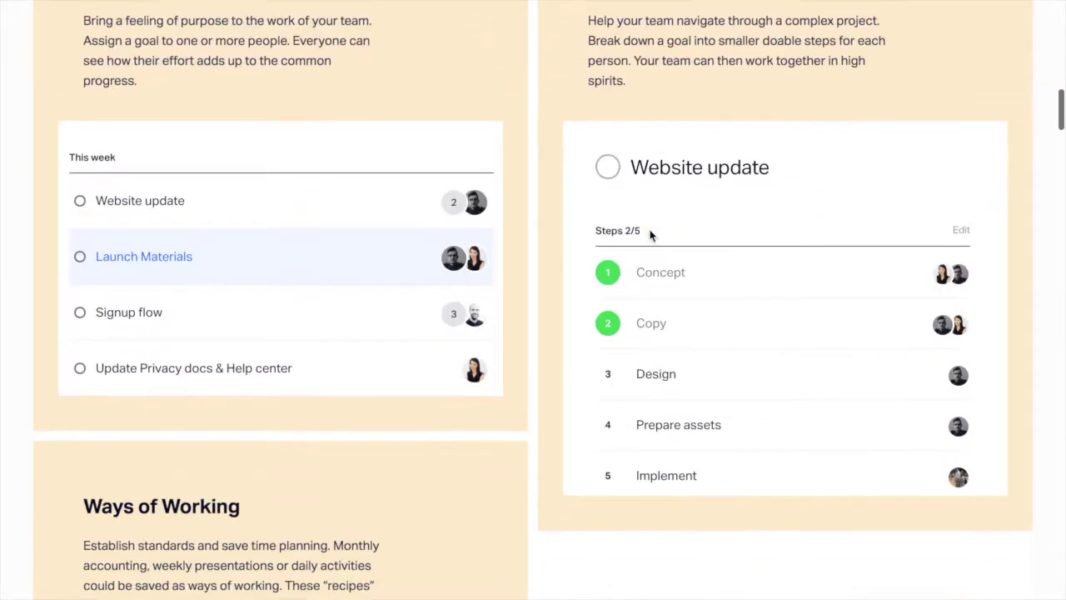
{"action": "scroll", "coordinate": [652, 235], "scroll_direction": "down", "scroll_amount": 8}
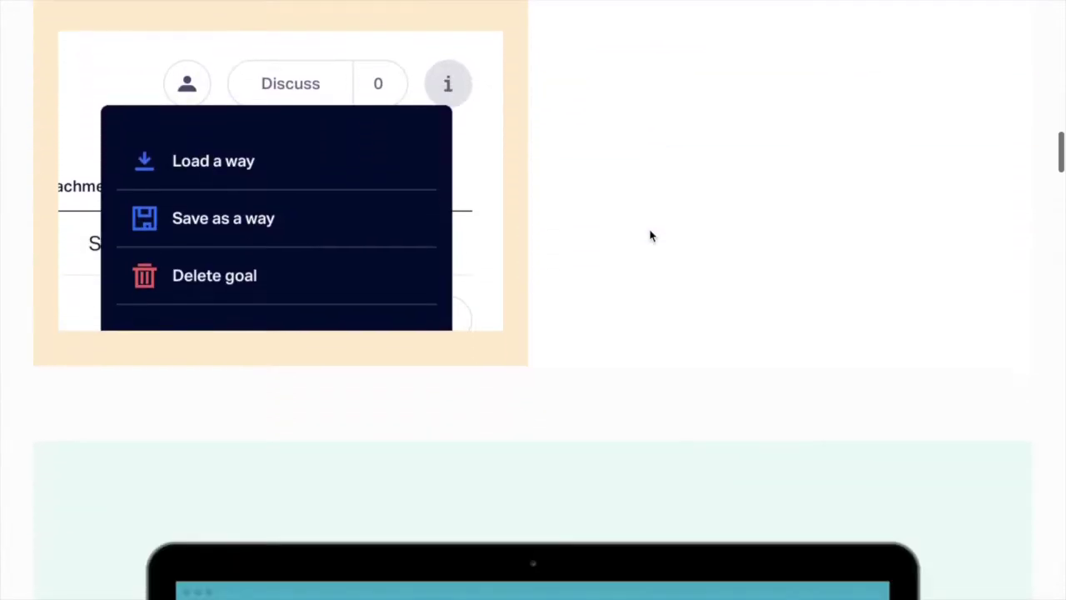
{"action": "scroll", "coordinate": [652, 236], "scroll_direction": "down", "scroll_amount": 8}
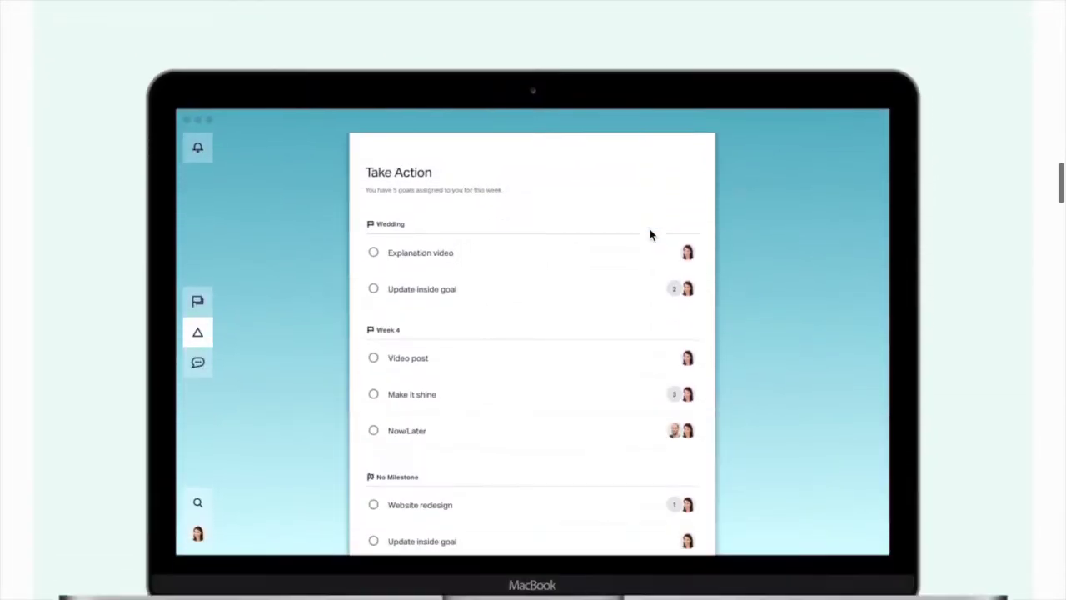
{"action": "scroll", "coordinate": [652, 236], "scroll_direction": "down", "scroll_amount": 8}
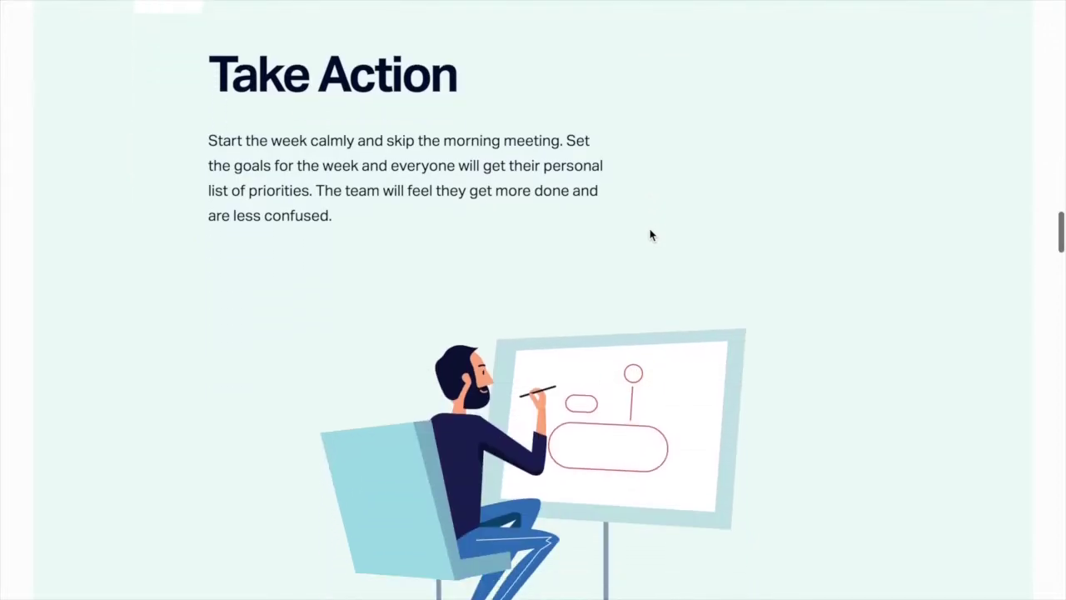
{"action": "scroll", "coordinate": [651, 236], "scroll_direction": "down", "scroll_amount": 7}
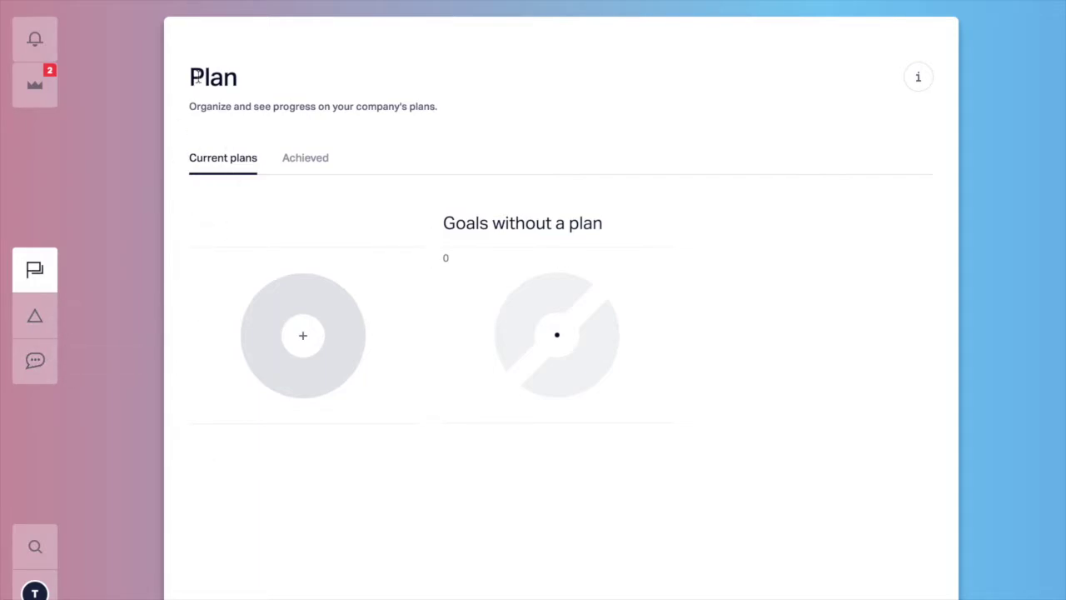
Create a plan named 'New website' and open its empty Later, Now and Done board
{"action": "left_click_drag", "start_coordinate": [203, 77], "coordinate": [244, 76]}
{"action": "left_click", "coordinate": [259, 76]}
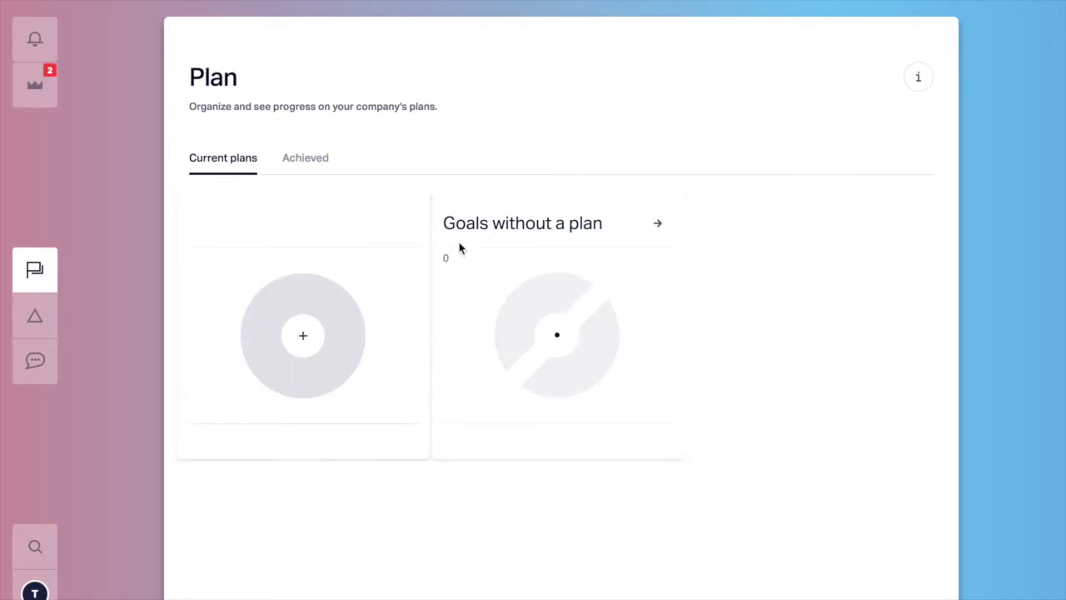
{"action": "left_click", "coordinate": [379, 230]}
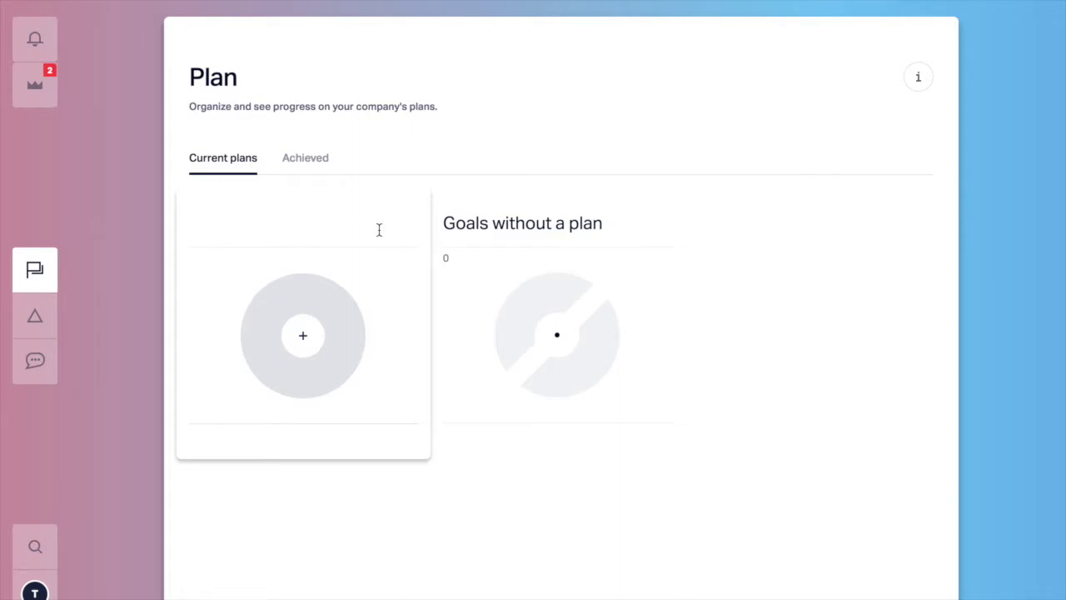
{"action": "type", "text": "New website"}
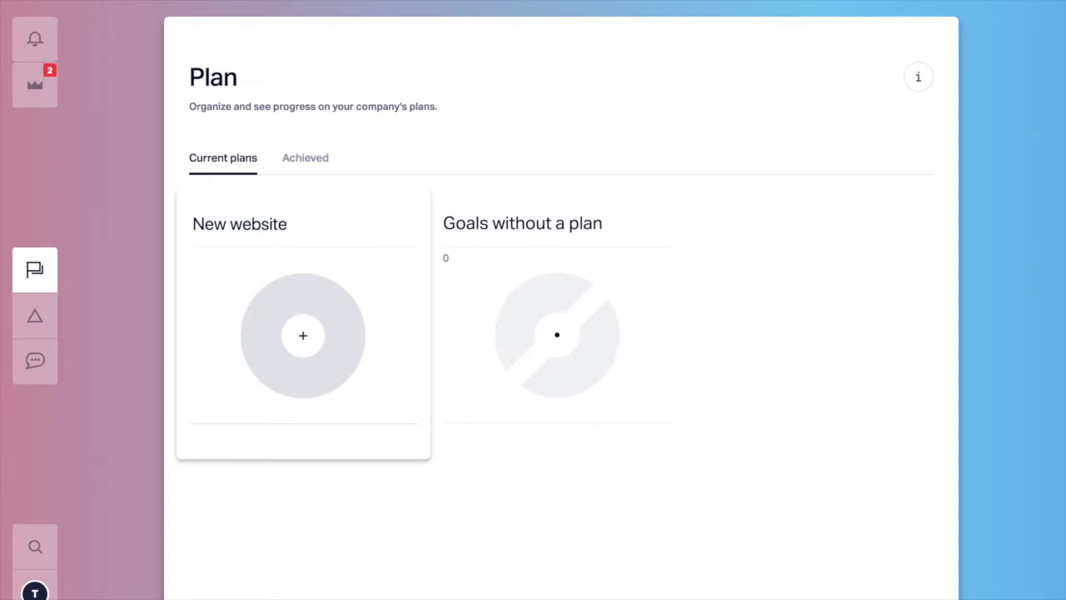
{"action": "key", "text": "Return"}
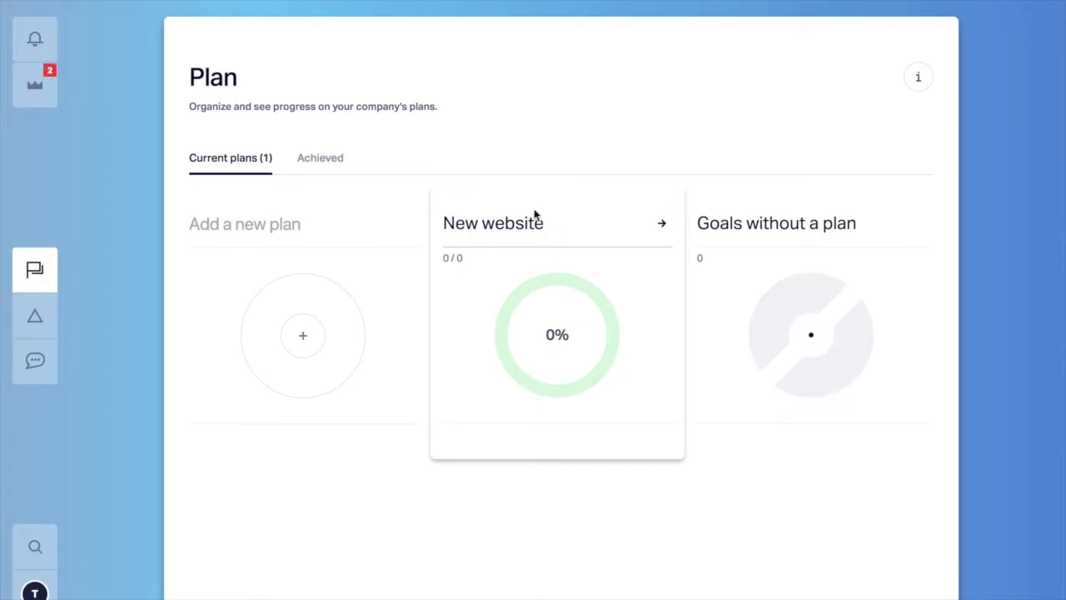
{"action": "left_click", "coordinate": [515, 258]}
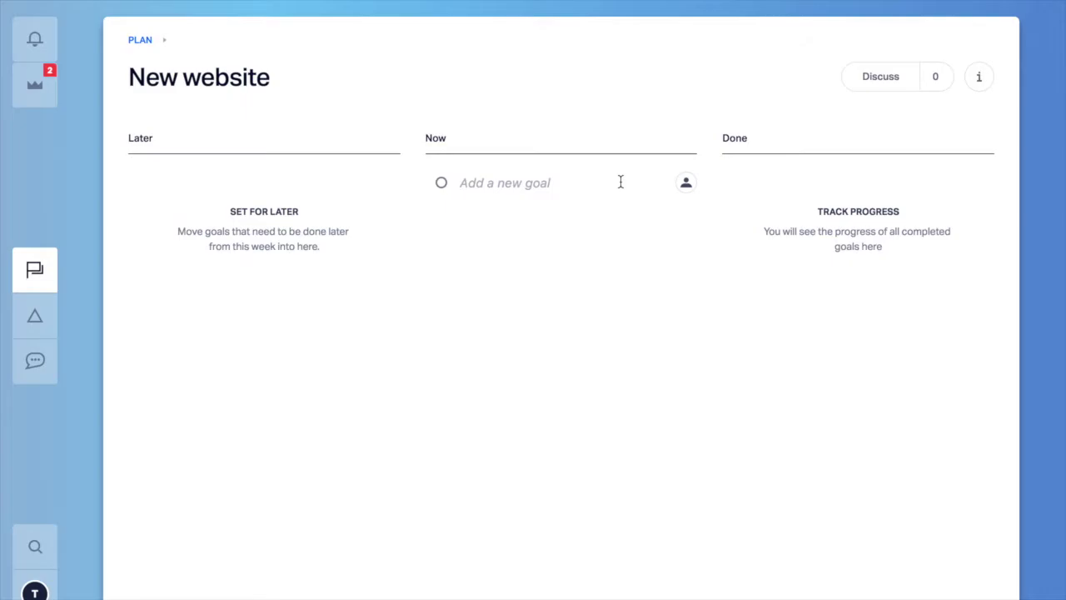
Add a Designs goal to the Now column, assigned to two teammates
{"action": "left_click", "coordinate": [685, 184]}
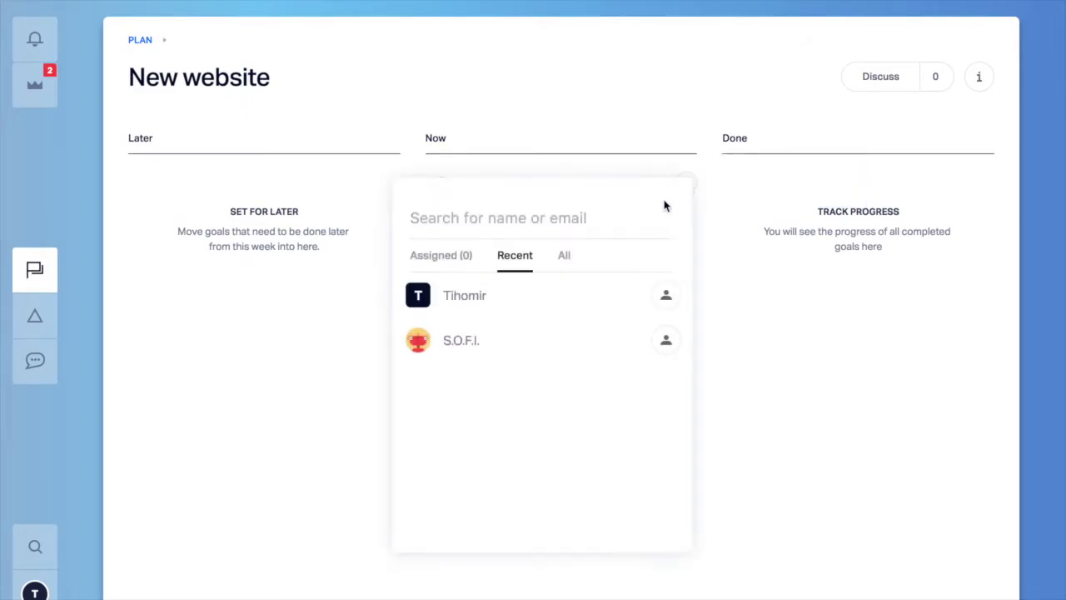
{"action": "left_click", "coordinate": [555, 299]}
{"action": "left_click", "coordinate": [552, 343]}
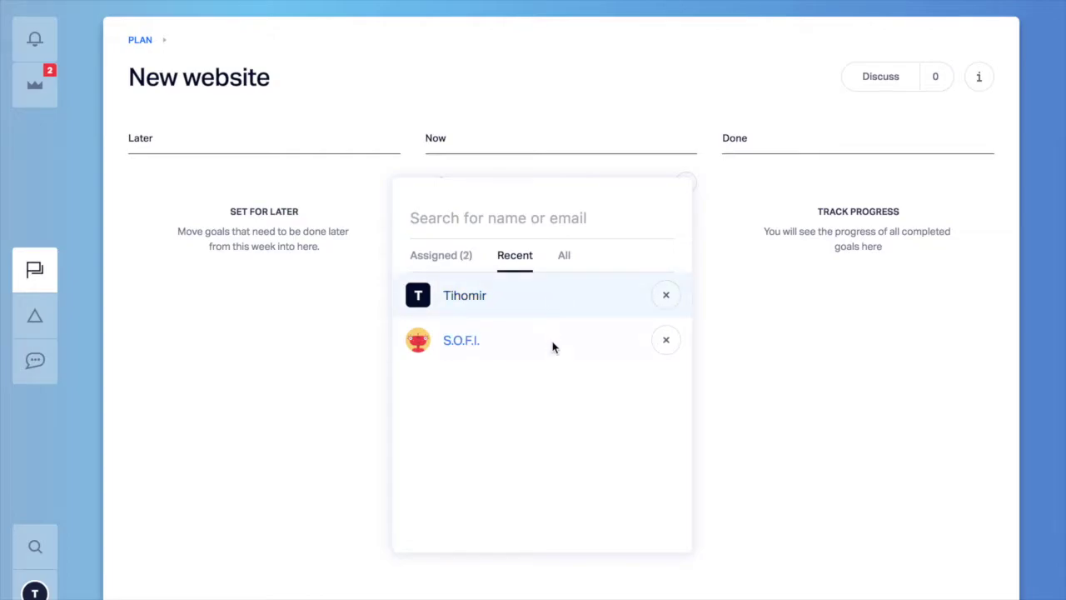
{"action": "left_click", "coordinate": [733, 360]}
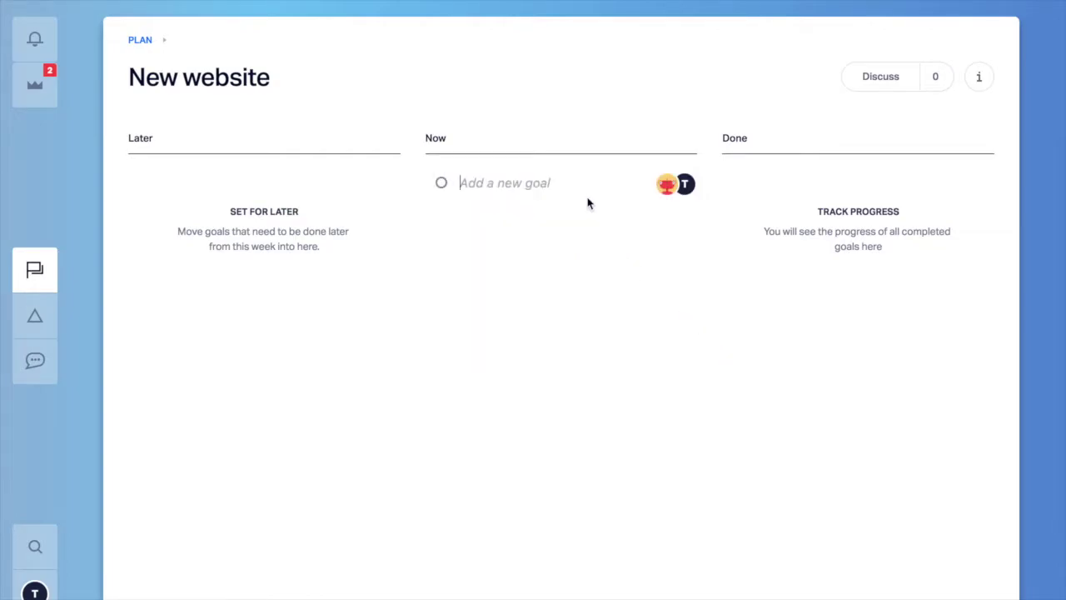
{"action": "type", "text": "Designs"}
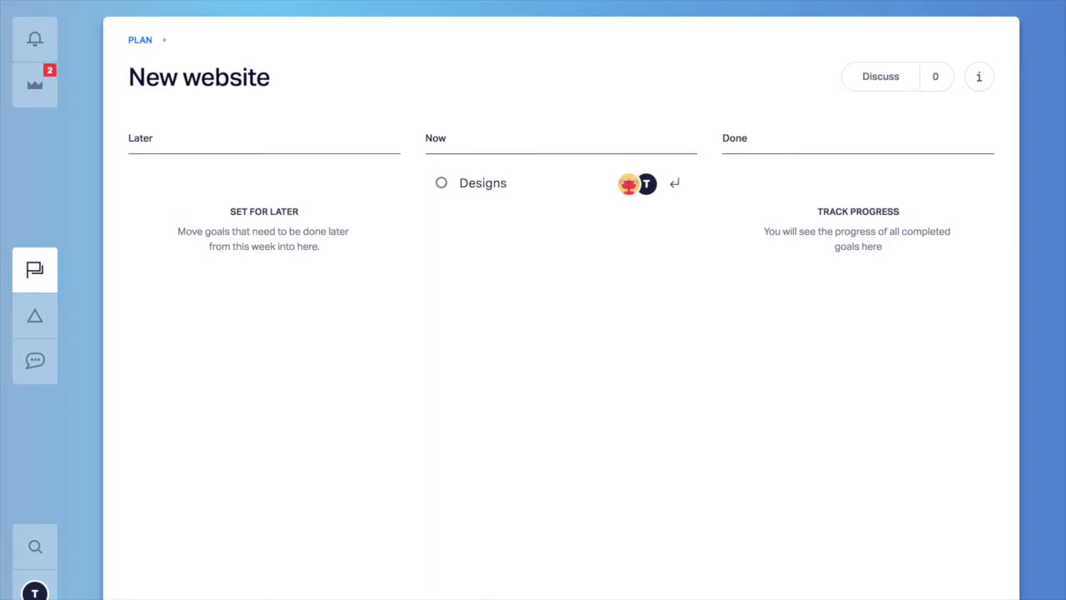
{"action": "key", "text": "Return"}
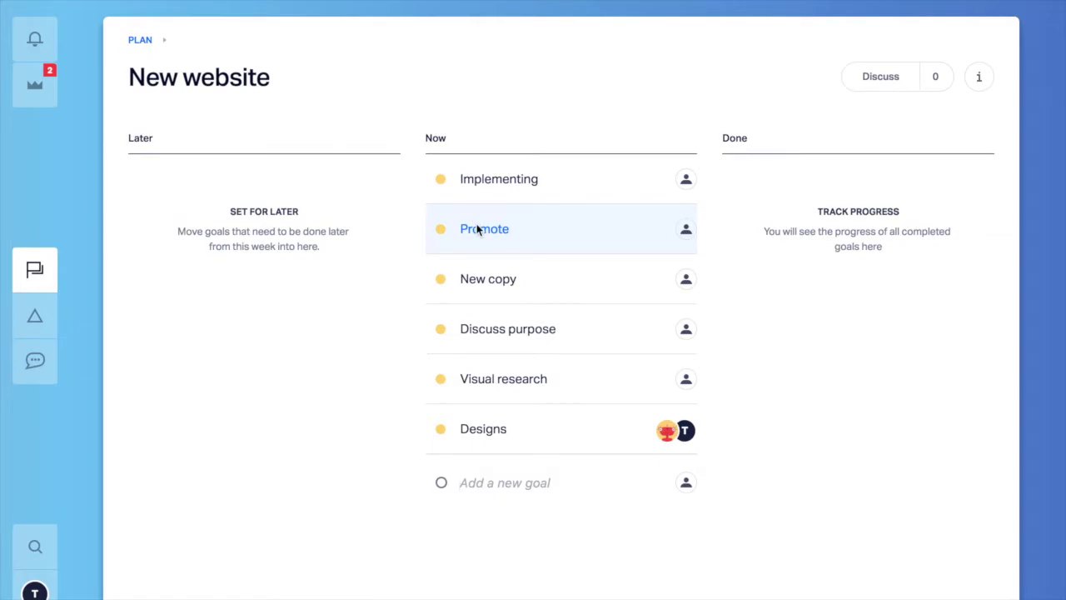
Move Promote, Implementing, New copy and Designs into Later, then open Visual research
{"action": "left_click_drag", "start_coordinate": [478, 230], "coordinate": [259, 226]}
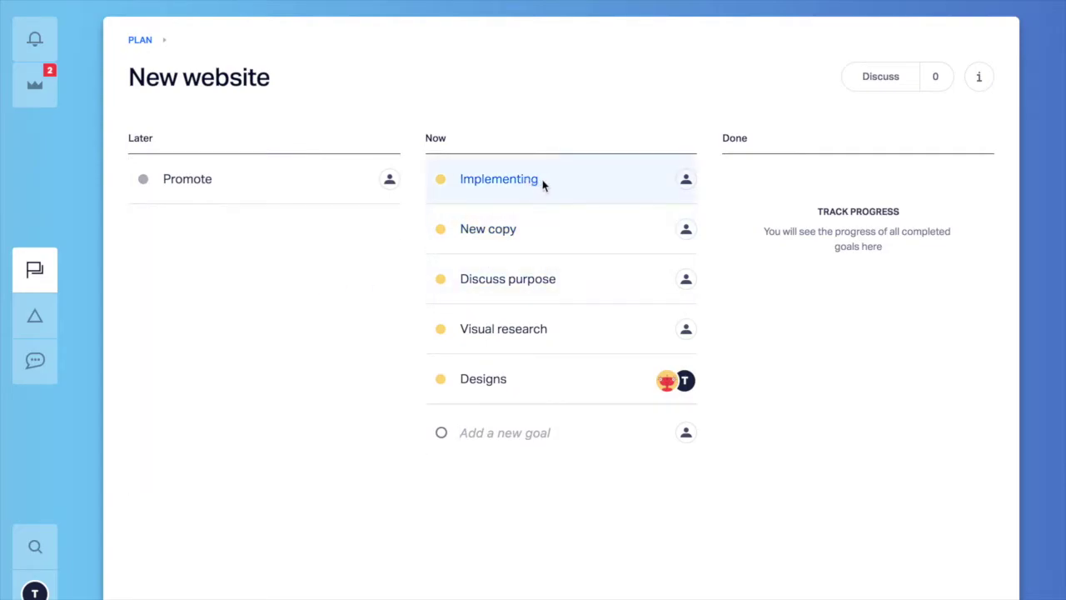
{"action": "left_click_drag", "start_coordinate": [542, 180], "coordinate": [269, 271]}
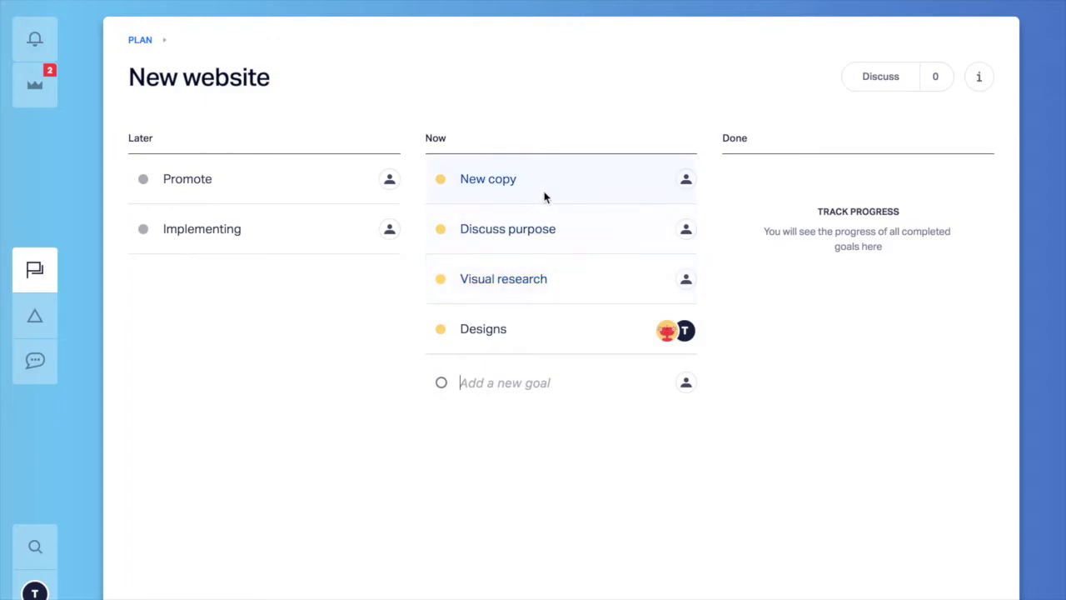
{"action": "left_click_drag", "start_coordinate": [524, 185], "coordinate": [298, 342]}
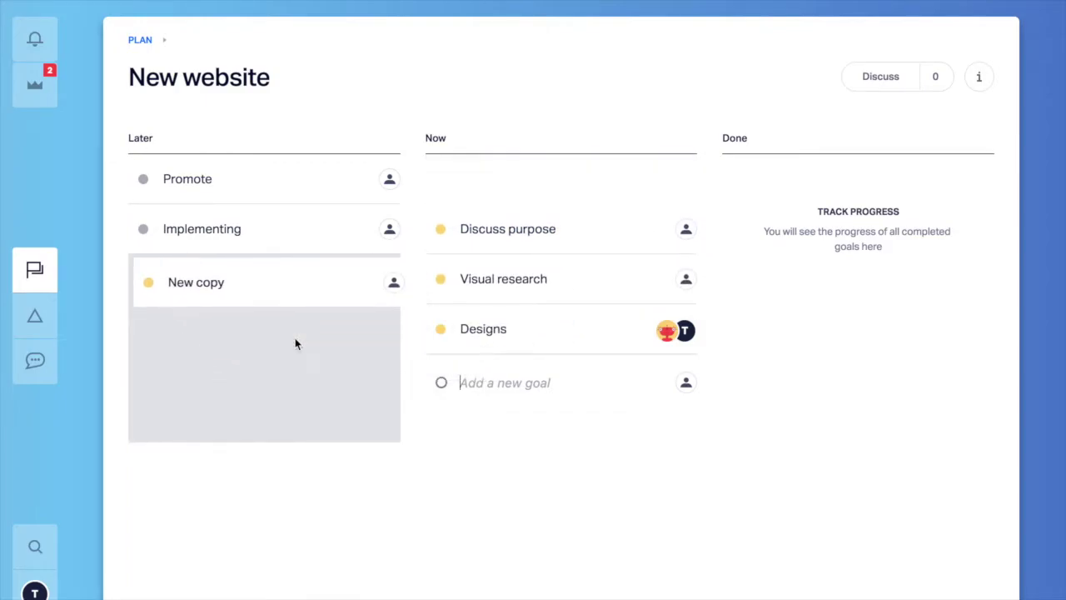
{"action": "left_click_drag", "start_coordinate": [512, 275], "coordinate": [316, 350]}
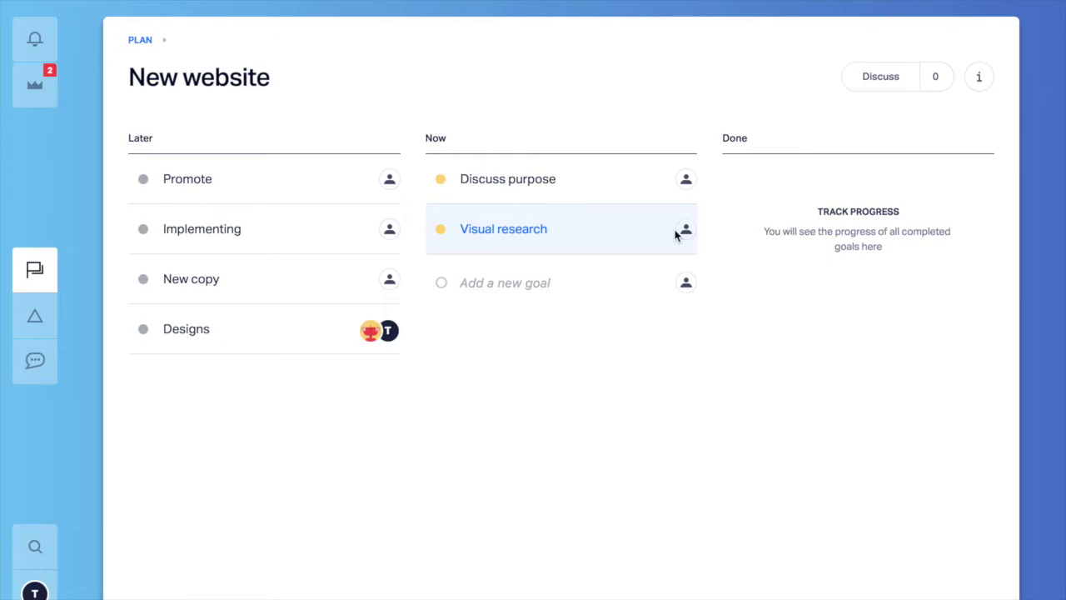
{"action": "left_click", "coordinate": [627, 234]}
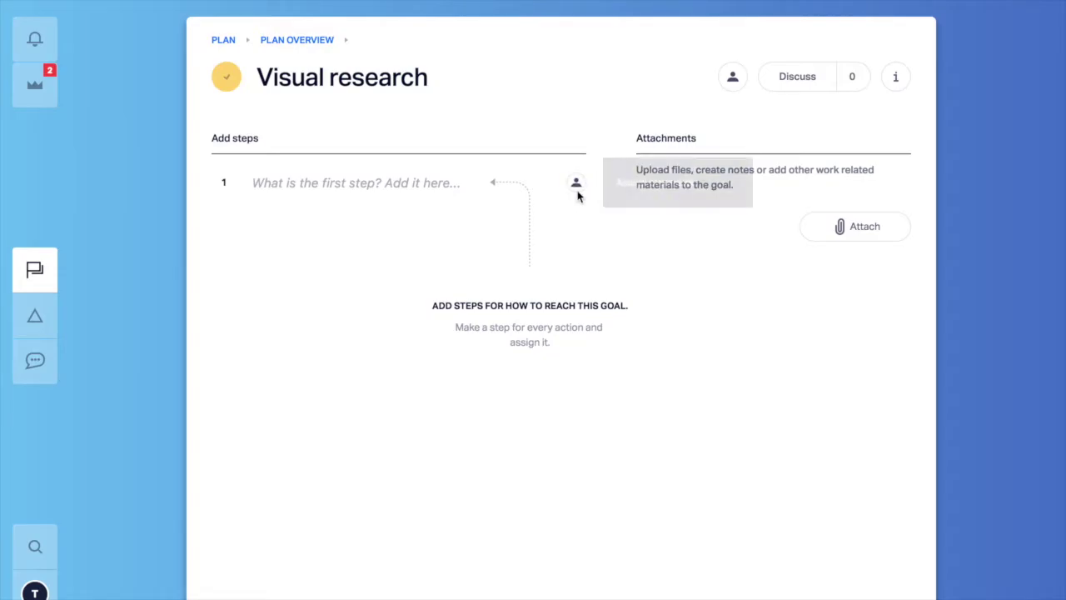
Add the first step, 'Get inspiration from other websites', to the Visual research goal
{"action": "left_click", "coordinate": [576, 184]}
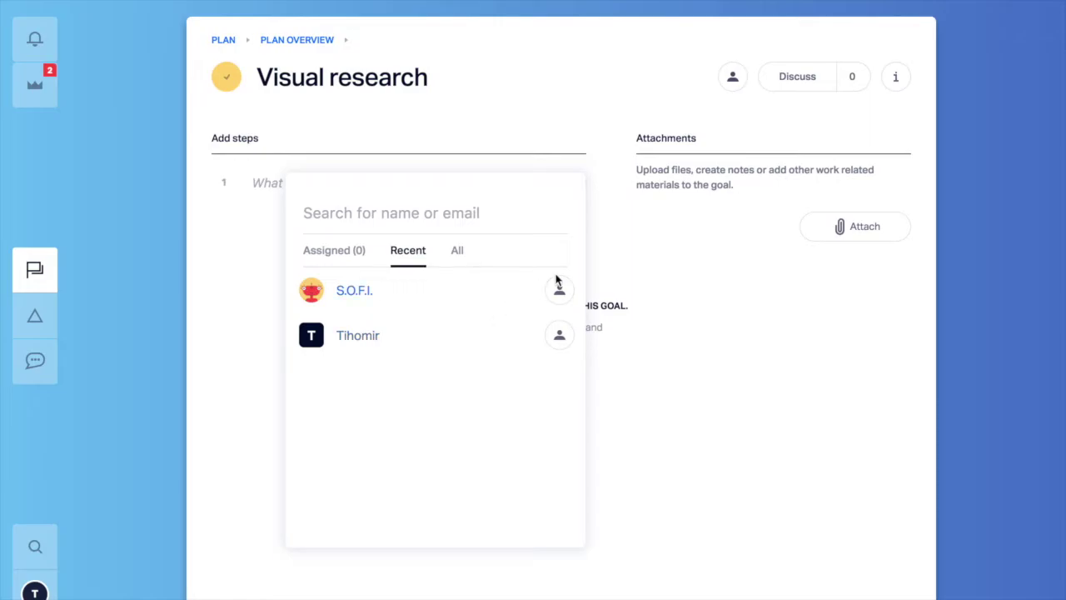
{"action": "left_click", "coordinate": [629, 250]}
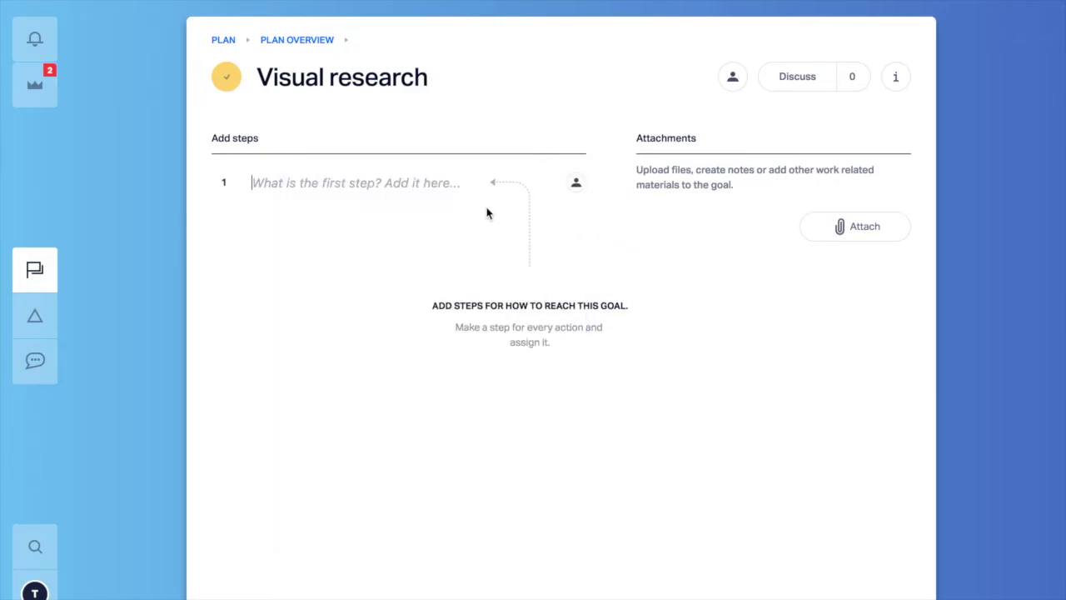
{"action": "left_click", "coordinate": [439, 183]}
{"action": "type", "text": "Get inspiration from other websites"}
{"action": "key", "text": "Return"}
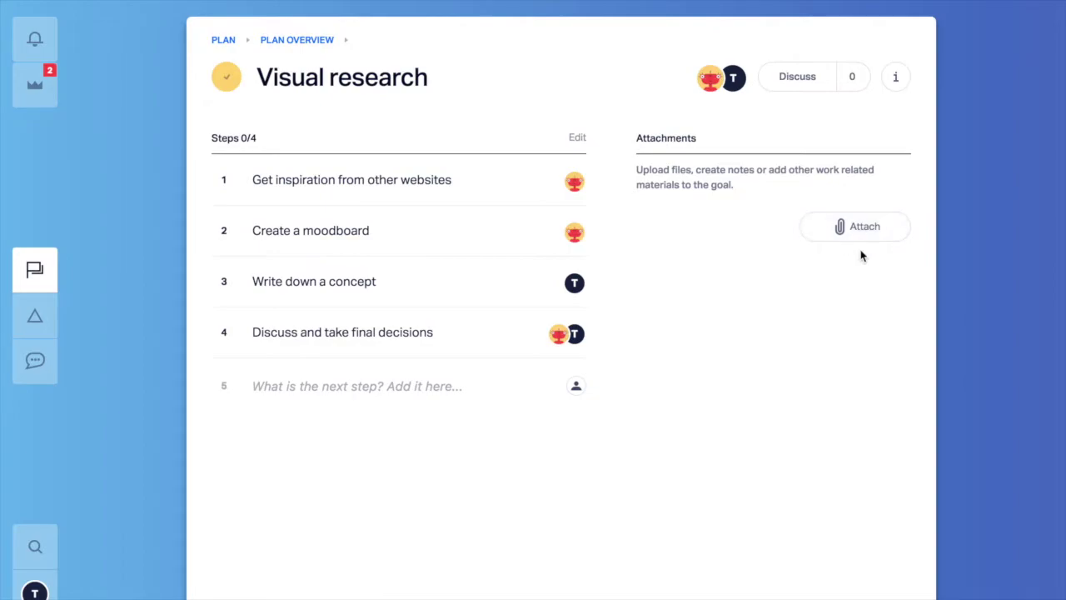
Attach a new note named 'Concept' to the Visual research goal
{"action": "left_click", "coordinate": [853, 226]}
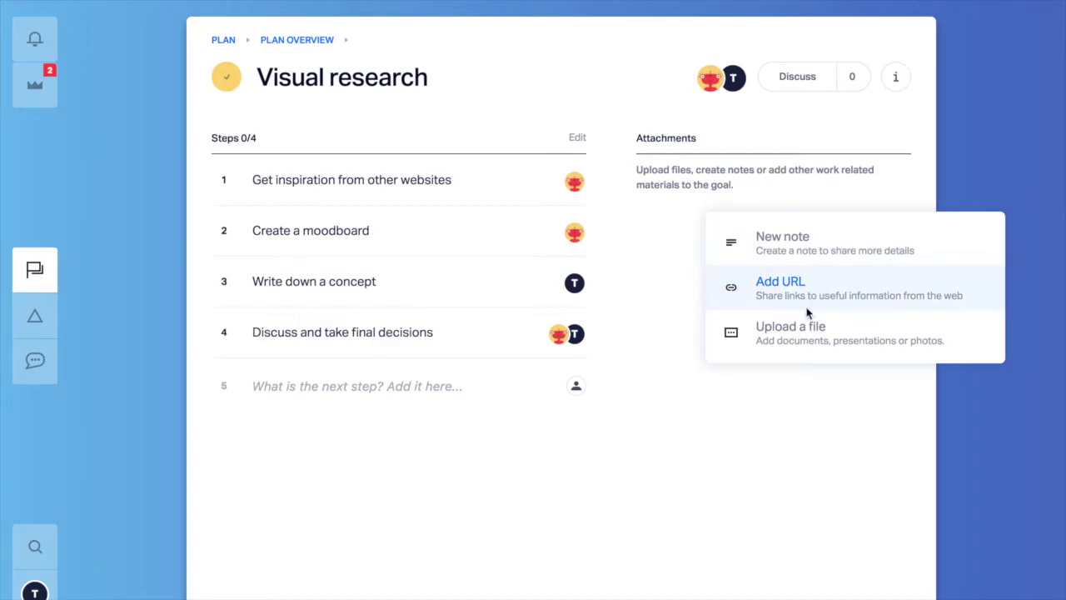
{"action": "left_click", "coordinate": [662, 312]}
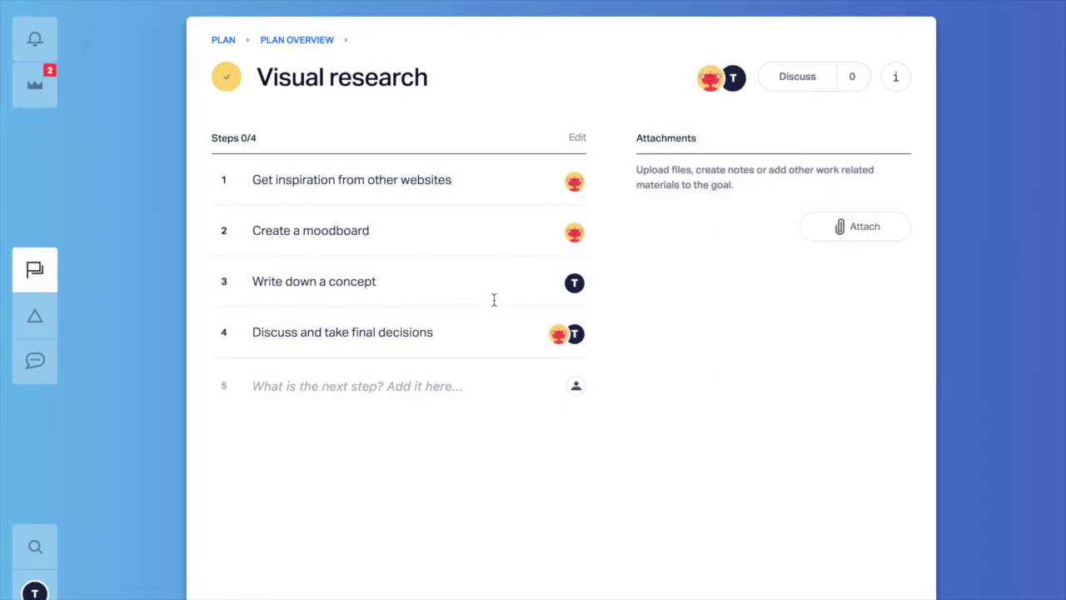
{"action": "left_click", "coordinate": [826, 226]}
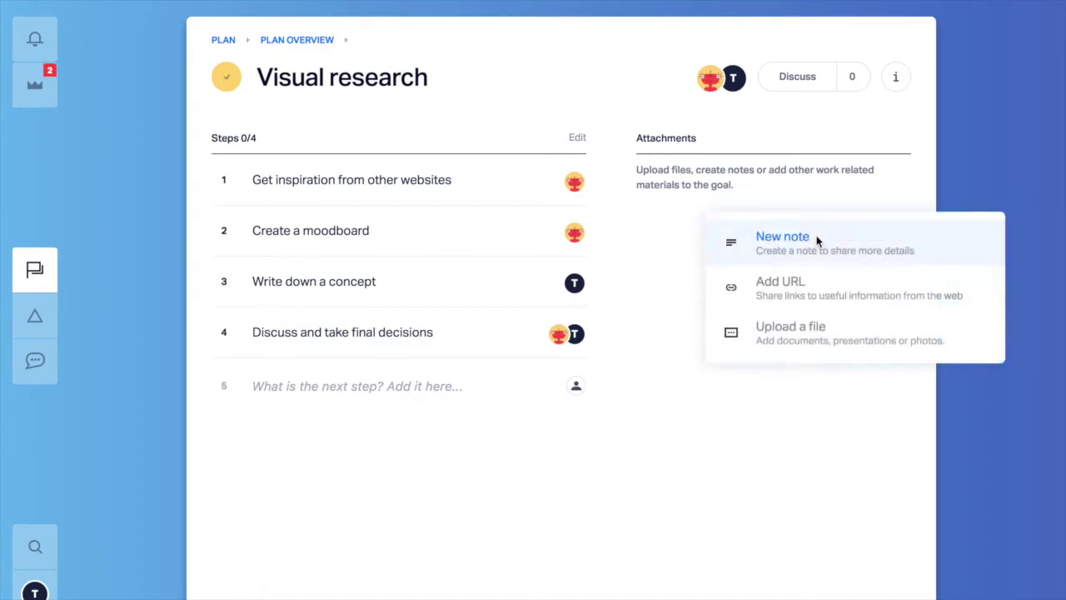
{"action": "left_click", "coordinate": [802, 251]}
{"action": "type", "text": "Concept"}
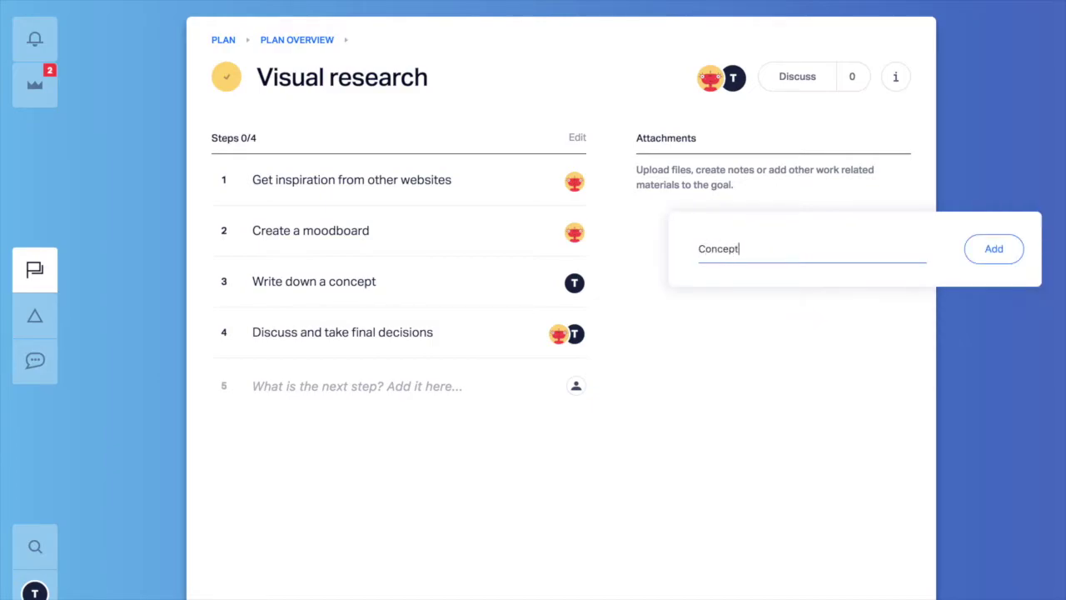
{"action": "key", "text": "Return"}
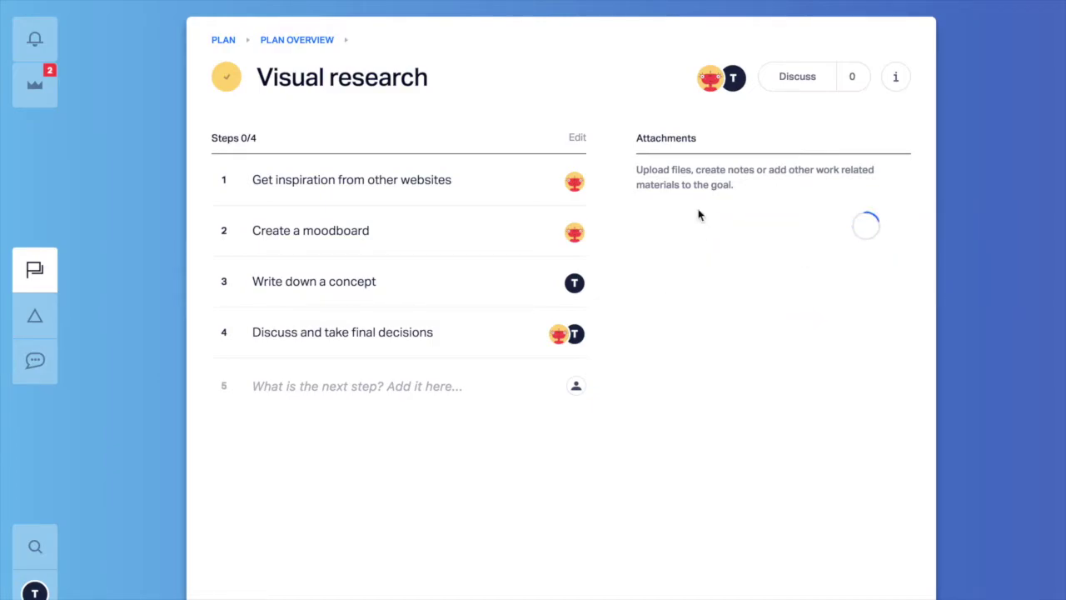
Check the Concept note, then move Visual research into Done on the New website board
{"action": "left_click", "coordinate": [691, 180]}
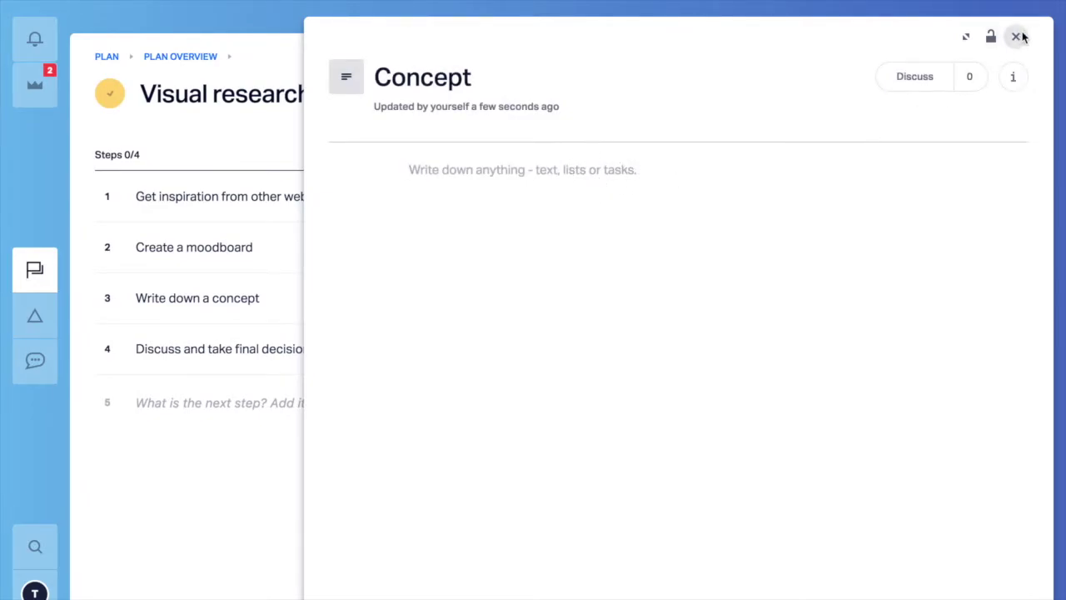
{"action": "left_click", "coordinate": [1017, 37]}
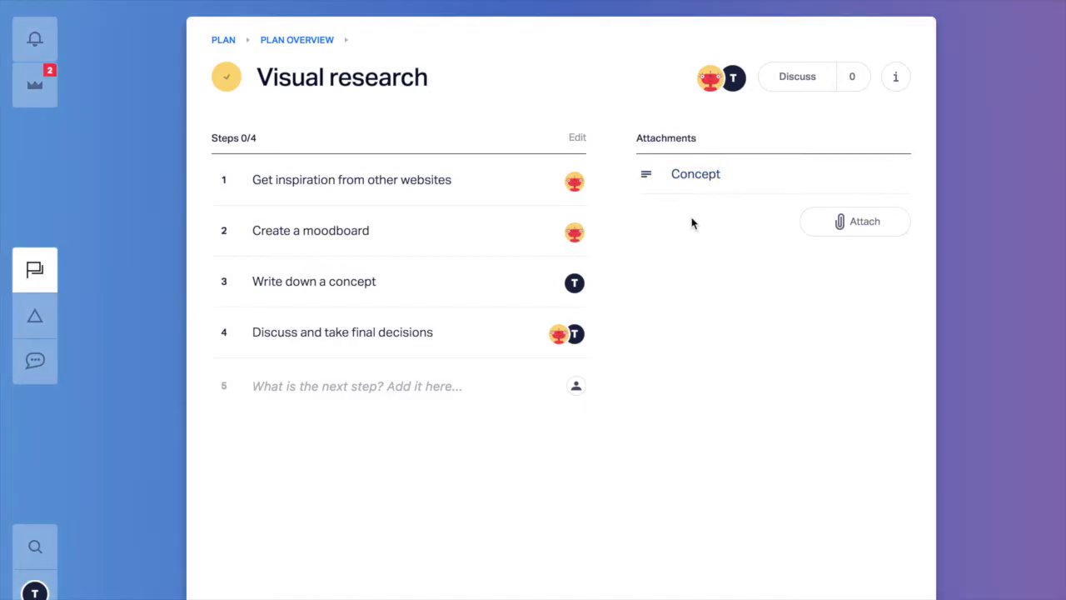
{"action": "left_click", "coordinate": [318, 42]}
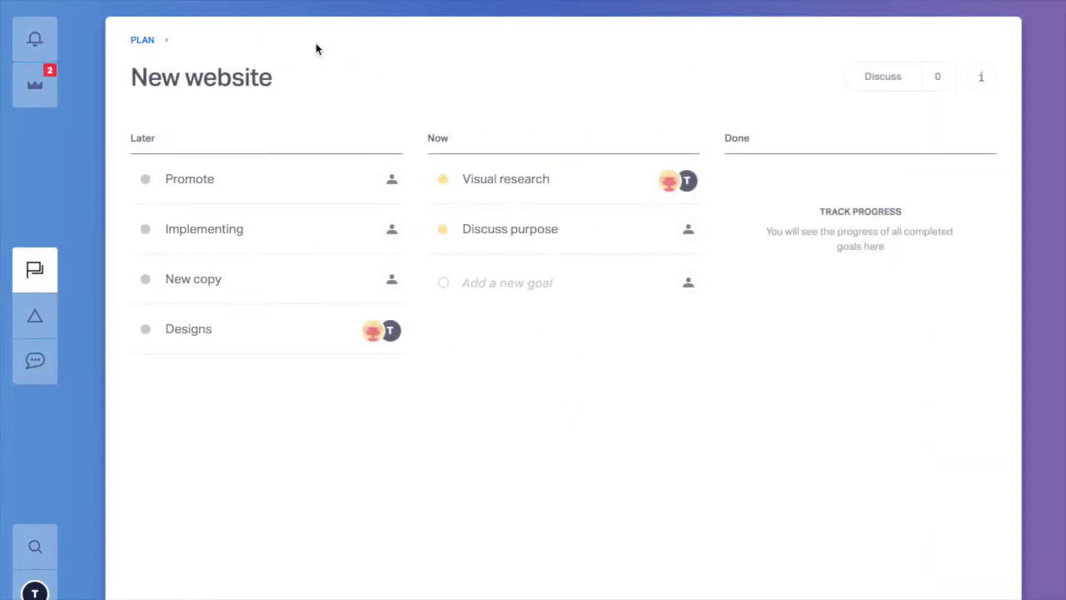
{"action": "left_click_drag", "start_coordinate": [566, 181], "coordinate": [852, 192]}
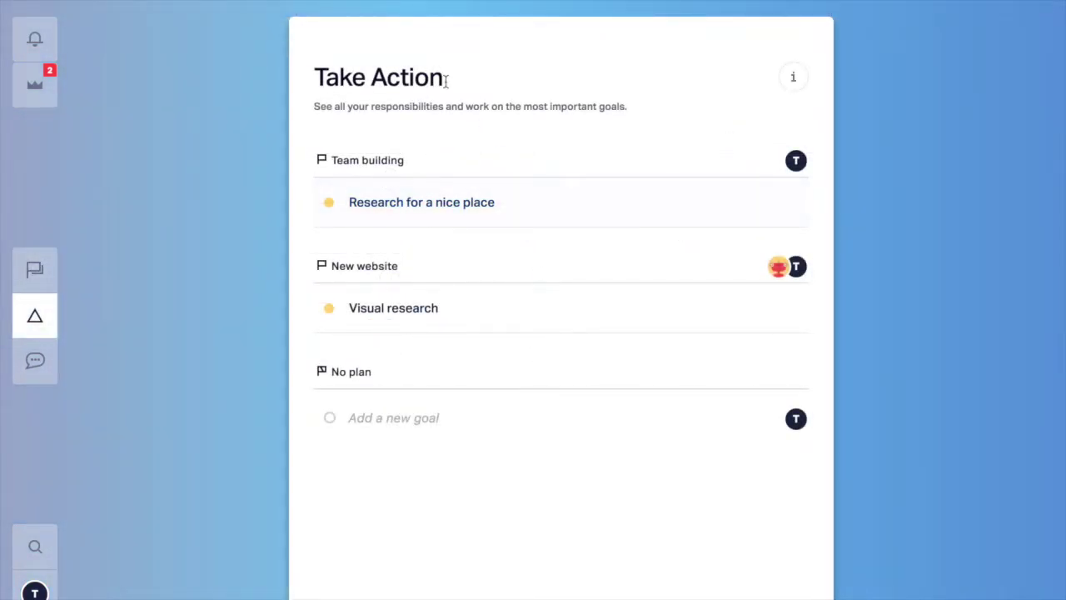
Look over the New website plan from Take Action, then open the Team building plan
{"action": "left_click_drag", "start_coordinate": [317, 79], "coordinate": [468, 76]}
{"action": "left_click", "coordinate": [470, 77]}
{"action": "left_click", "coordinate": [371, 267]}
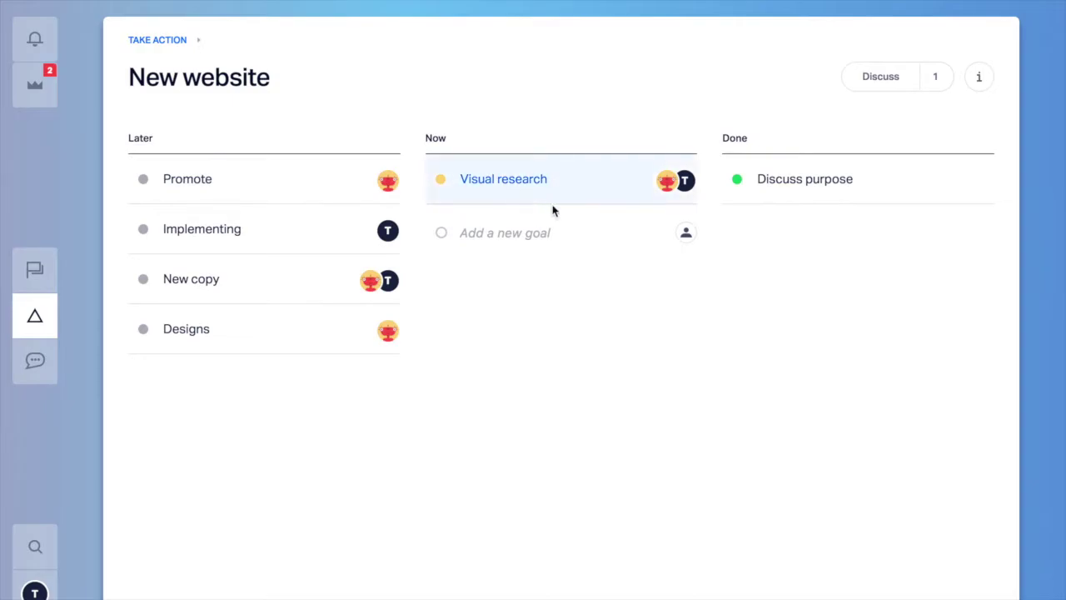
{"action": "mouse_move", "coordinate": [690, 179]}
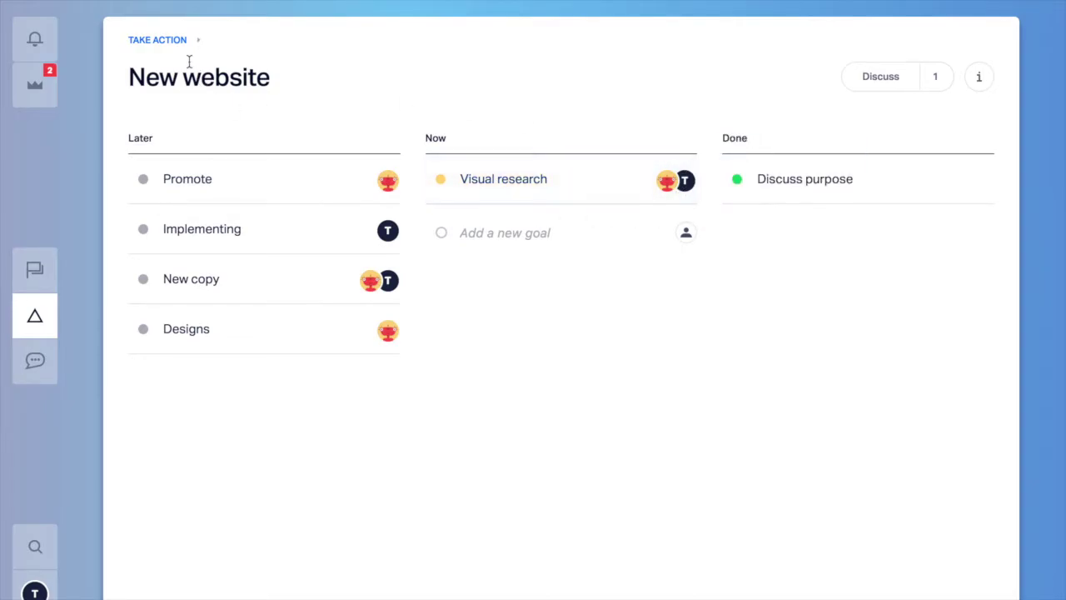
{"action": "left_click", "coordinate": [169, 42]}
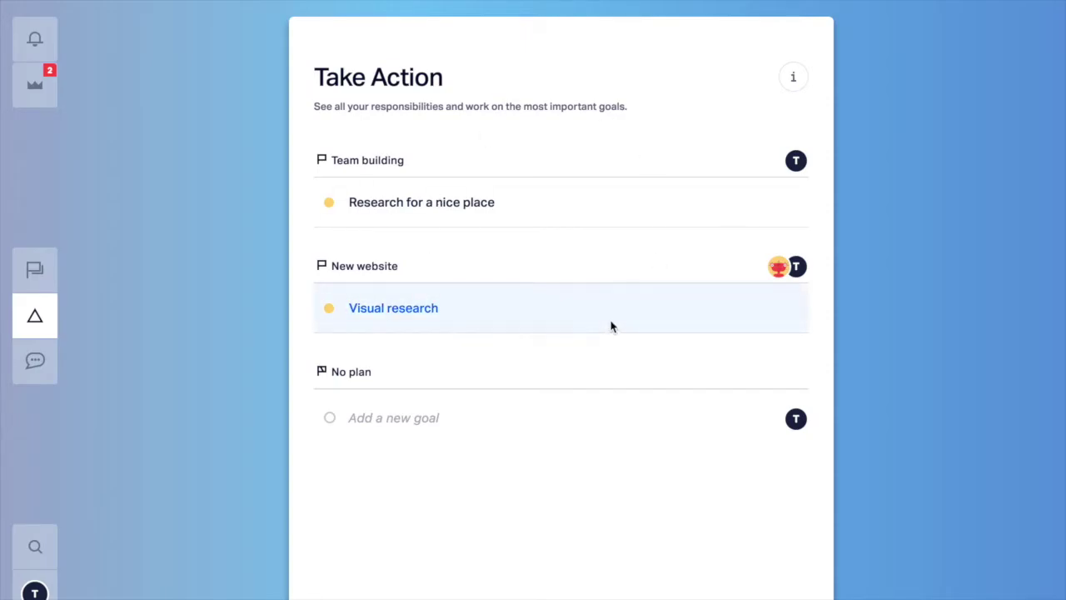
{"action": "left_click", "coordinate": [391, 163]}
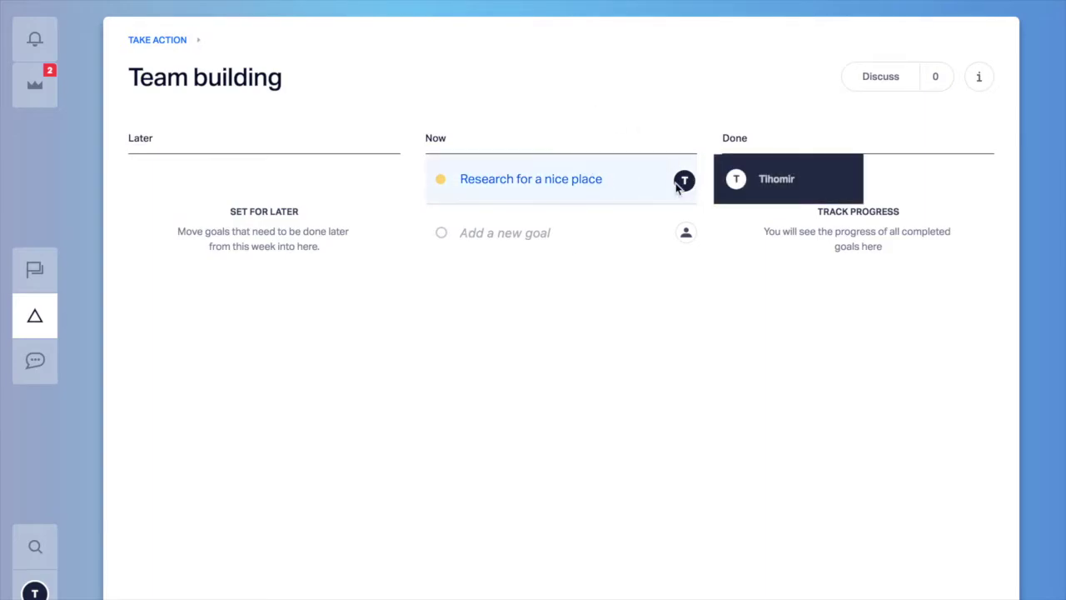
Move Research for a nice place from Now to Later in Team building
{"action": "left_click_drag", "start_coordinate": [507, 180], "coordinate": [208, 179]}
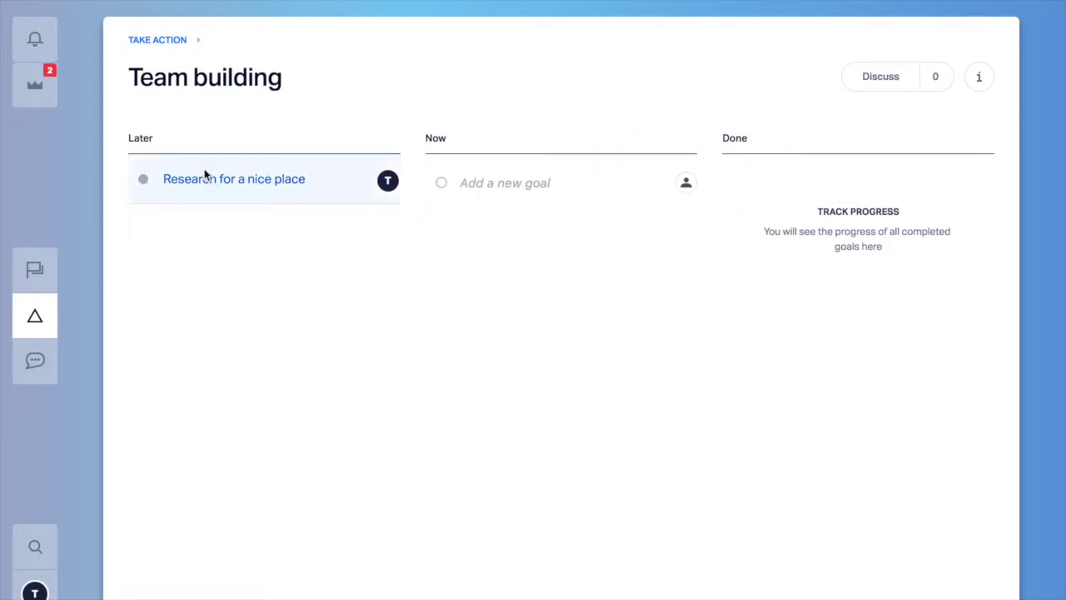
{"action": "left_click", "coordinate": [158, 40]}
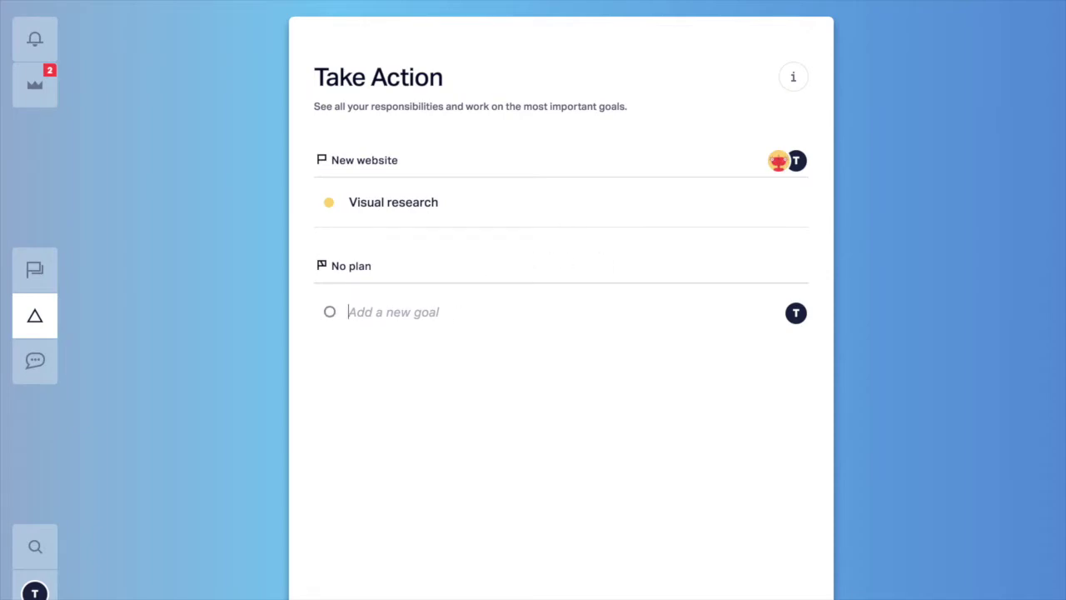
Add a No plan goal about talking with a colleague after lunch
{"action": "type", "text": "Talk"}
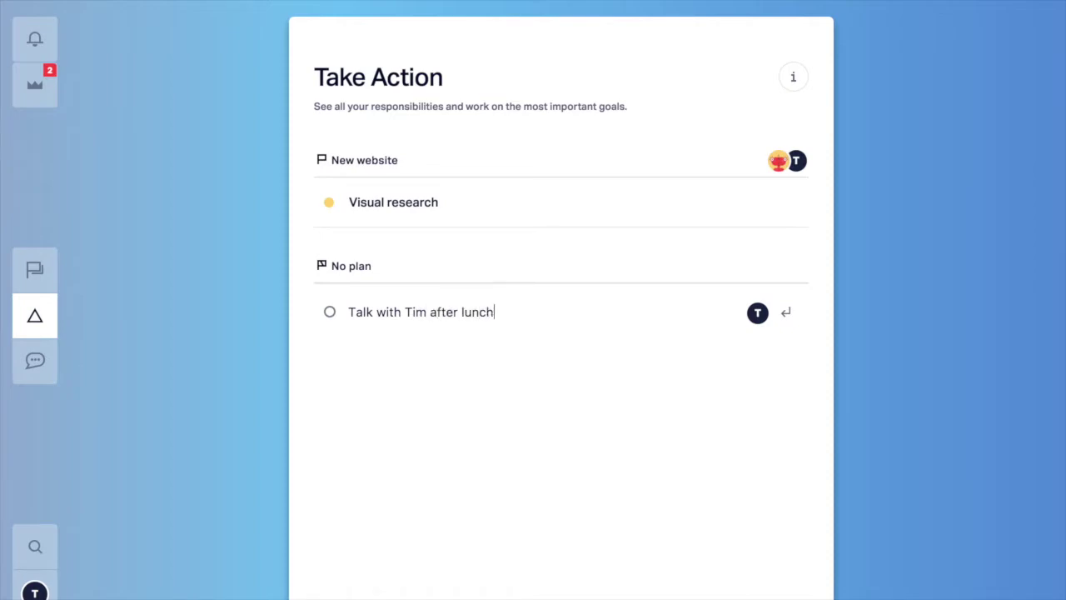
{"action": "type", "text": " with Tim after lunch"}
{"action": "key", "text": "Return"}
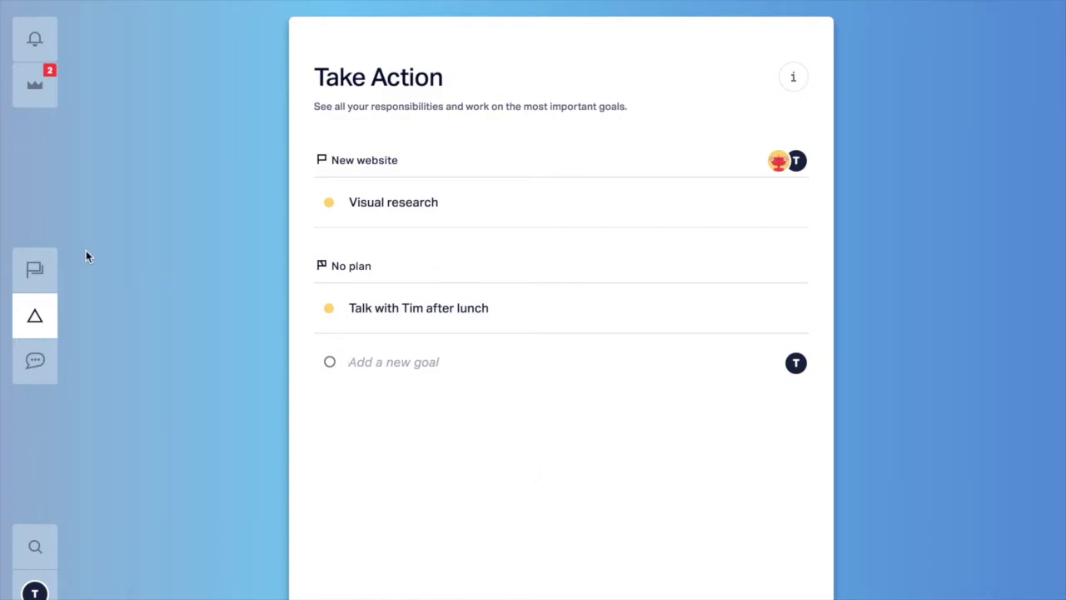
Open the after-lunch colleague goal from the goals without a plan
{"action": "left_click", "coordinate": [34, 270]}
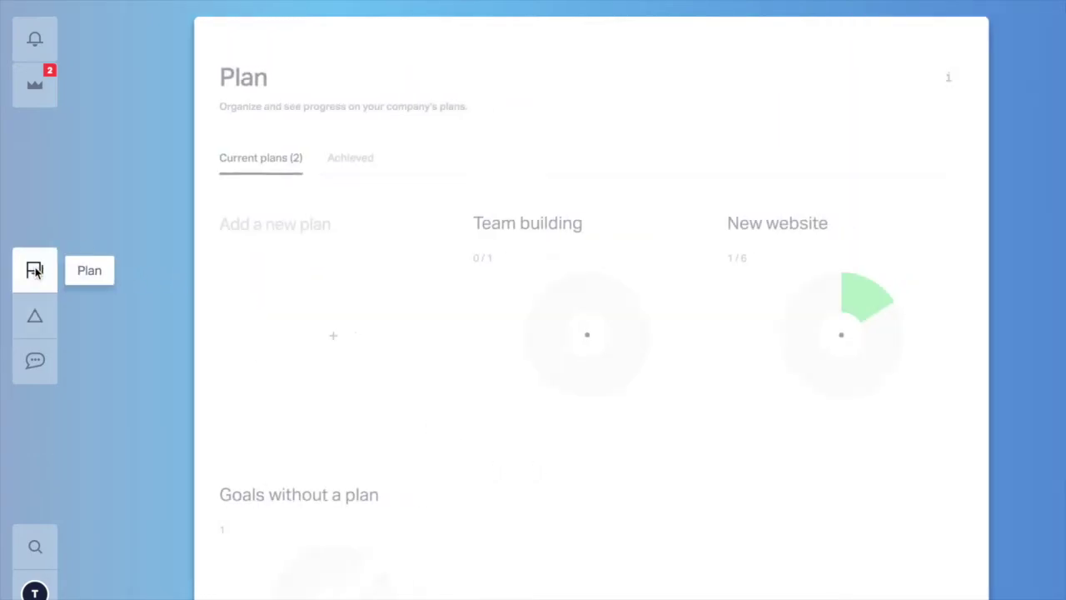
{"action": "scroll", "coordinate": [369, 452], "scroll_direction": "down", "scroll_amount": 3}
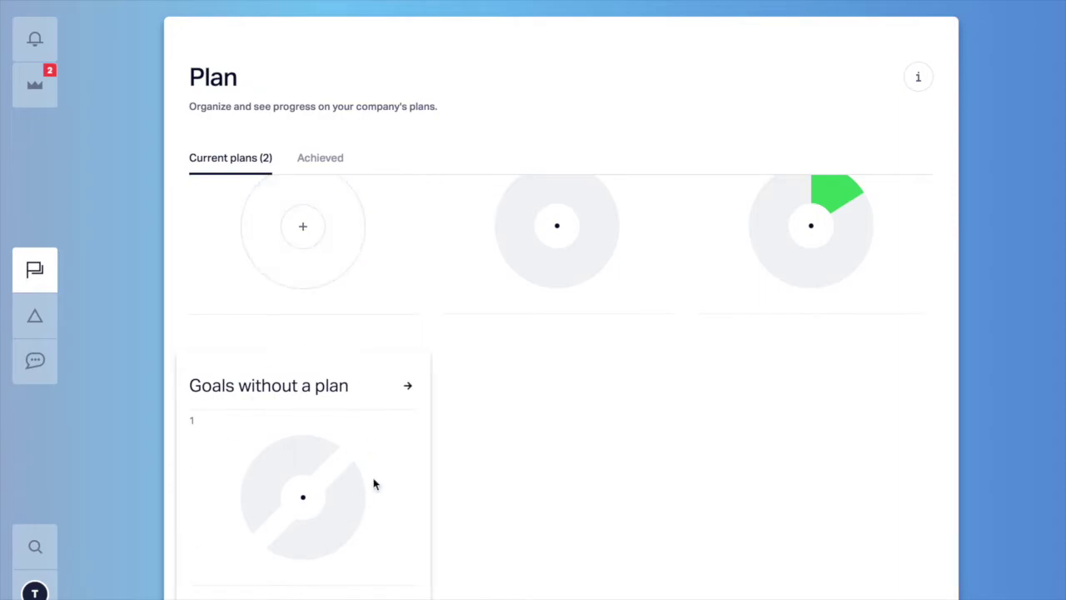
{"action": "left_click", "coordinate": [302, 476]}
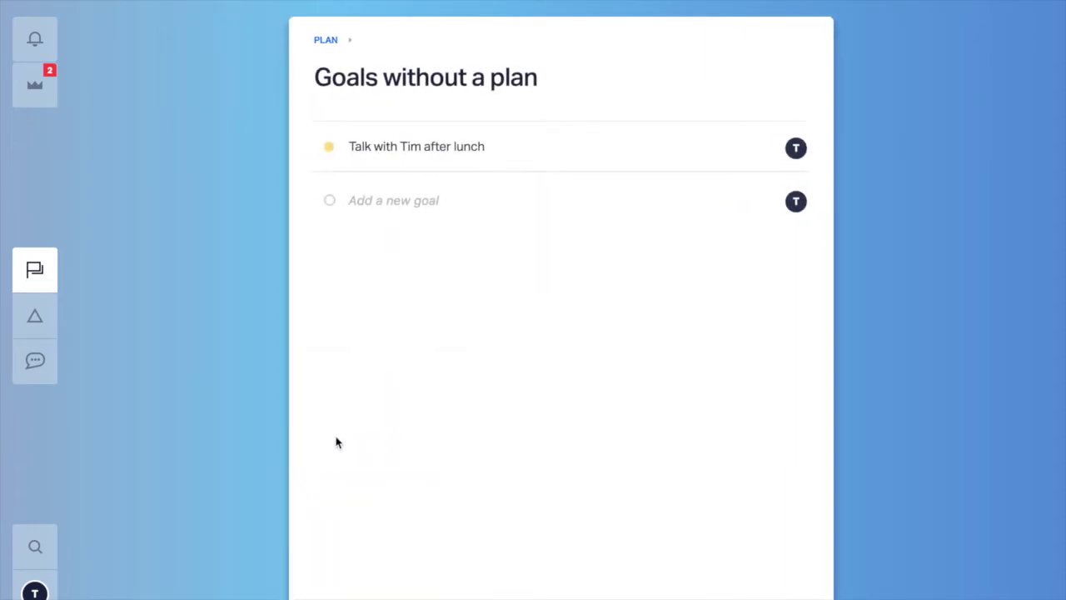
{"action": "left_click", "coordinate": [450, 164]}
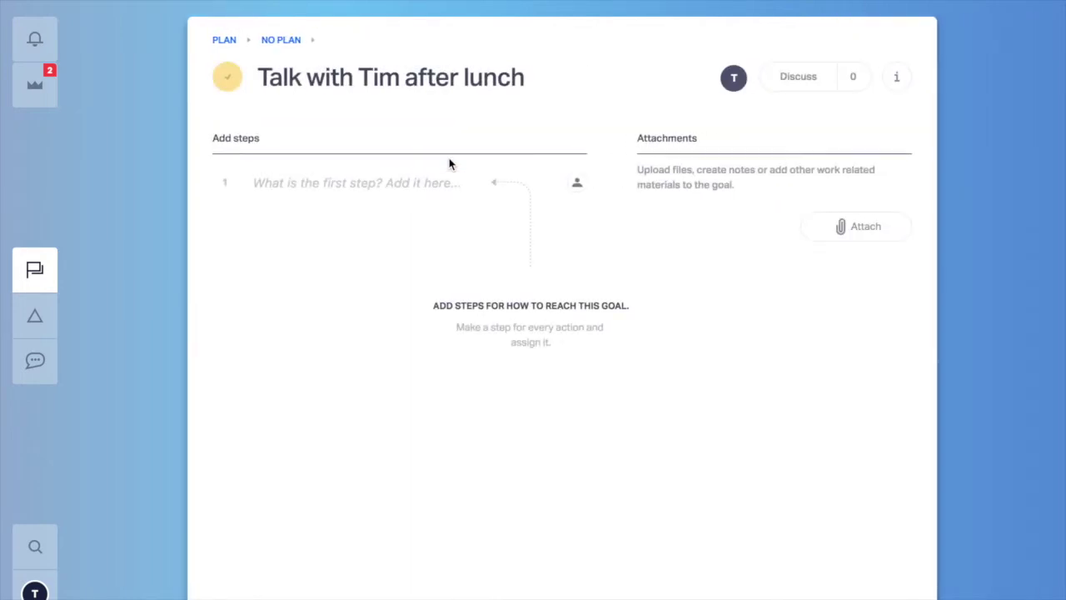
Assign the after-lunch colleague goal to the Team building plan
{"action": "left_click", "coordinate": [897, 78]}
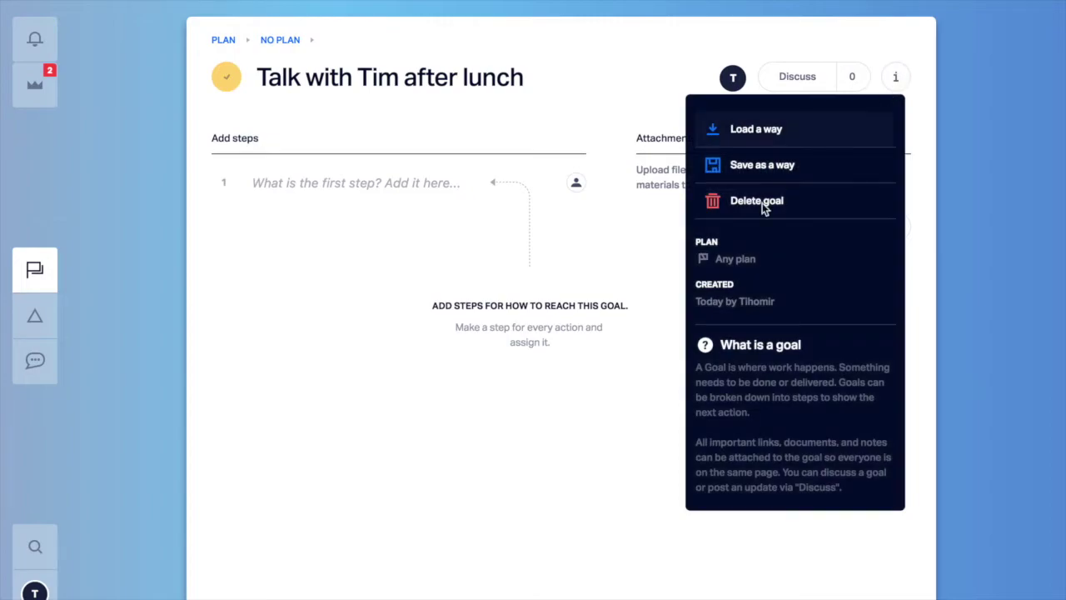
{"action": "left_click", "coordinate": [832, 56]}
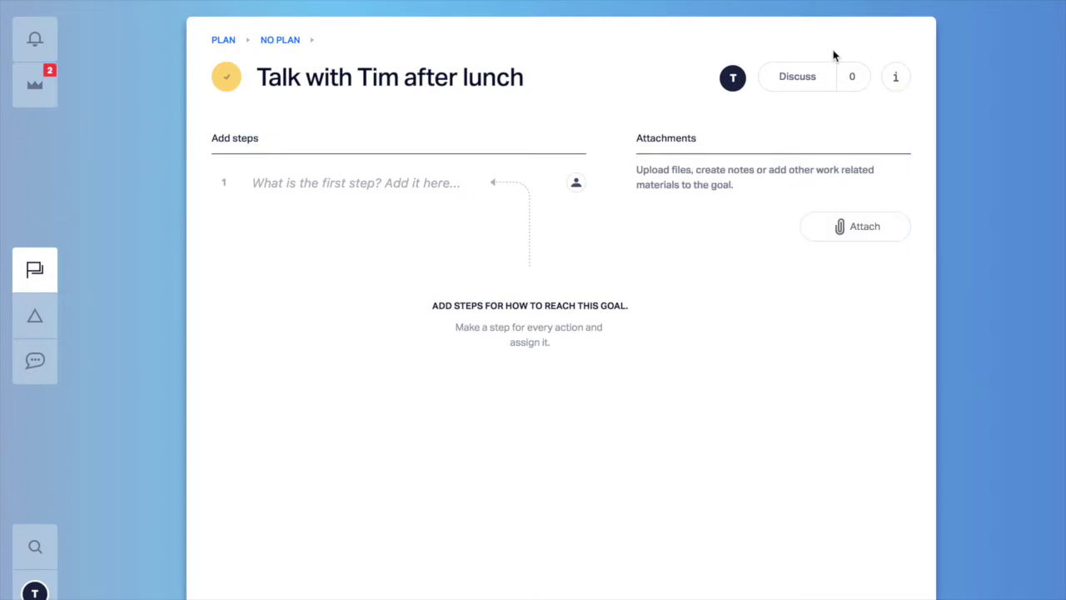
{"action": "left_click", "coordinate": [896, 77]}
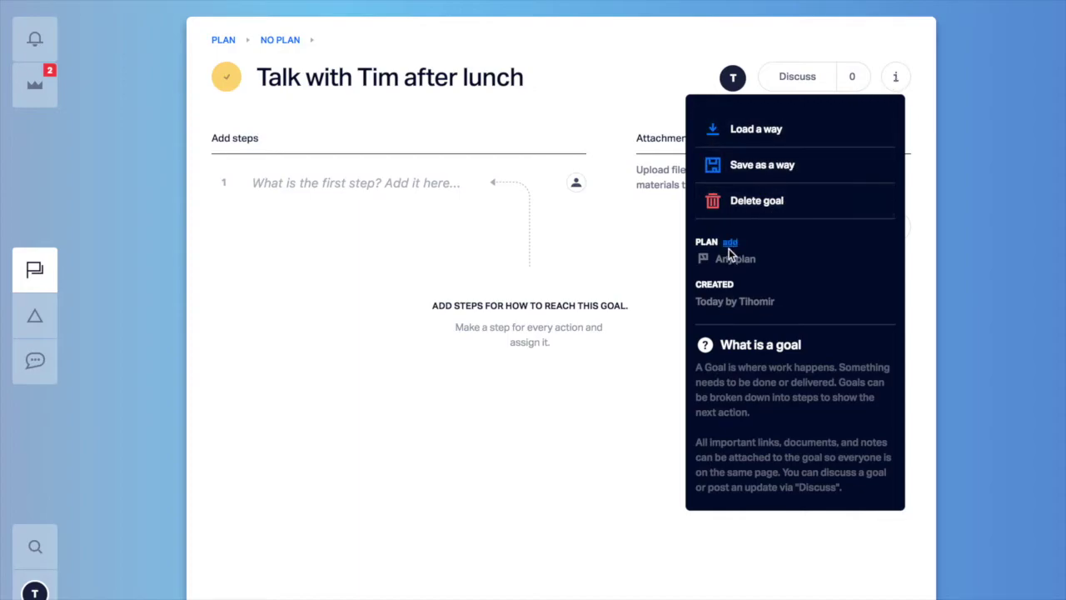
{"action": "left_click", "coordinate": [734, 241]}
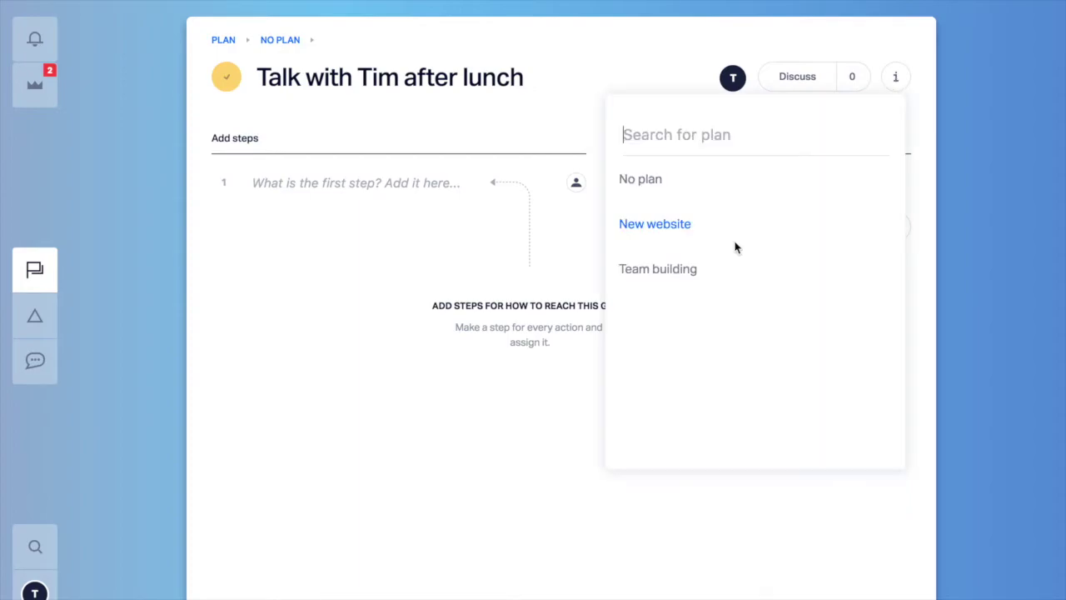
{"action": "left_click", "coordinate": [696, 270]}
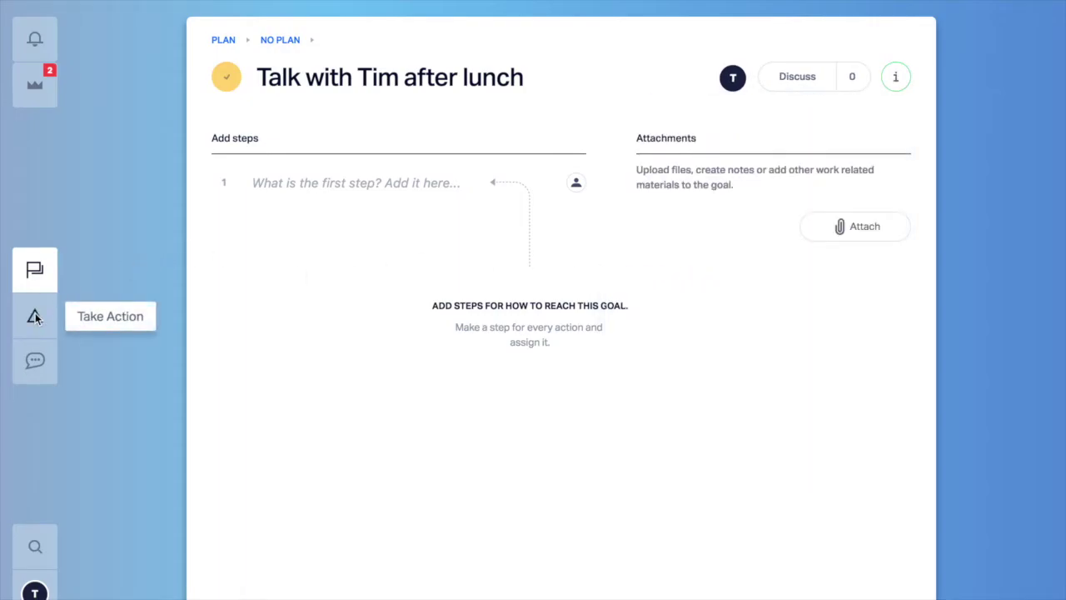
Open the Team building plan's board, then list all goals to act on, grouped by plan
{"action": "left_click", "coordinate": [35, 275]}
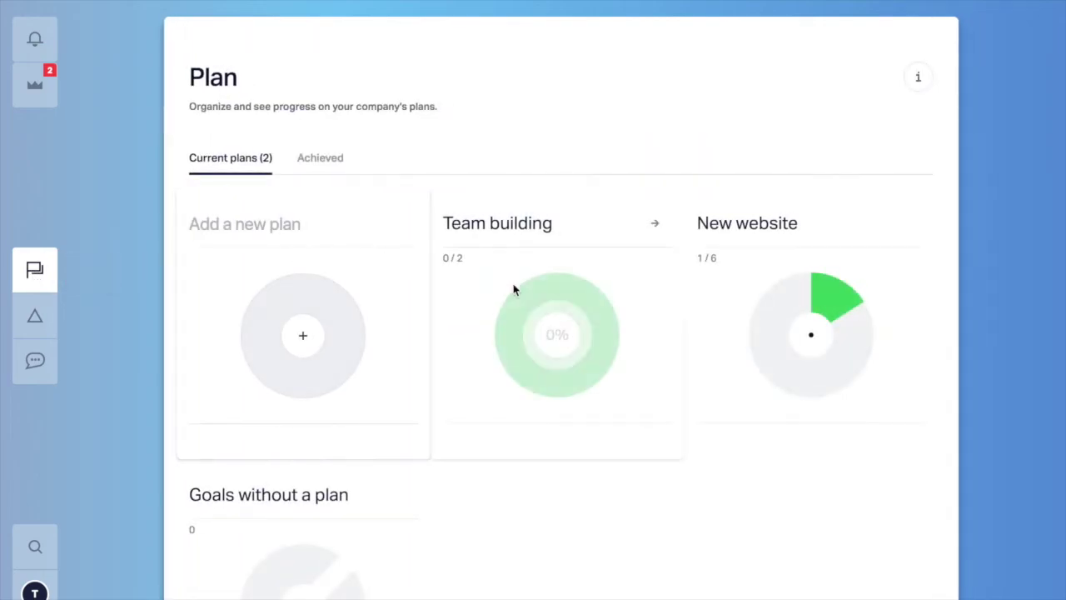
{"action": "left_click", "coordinate": [516, 288]}
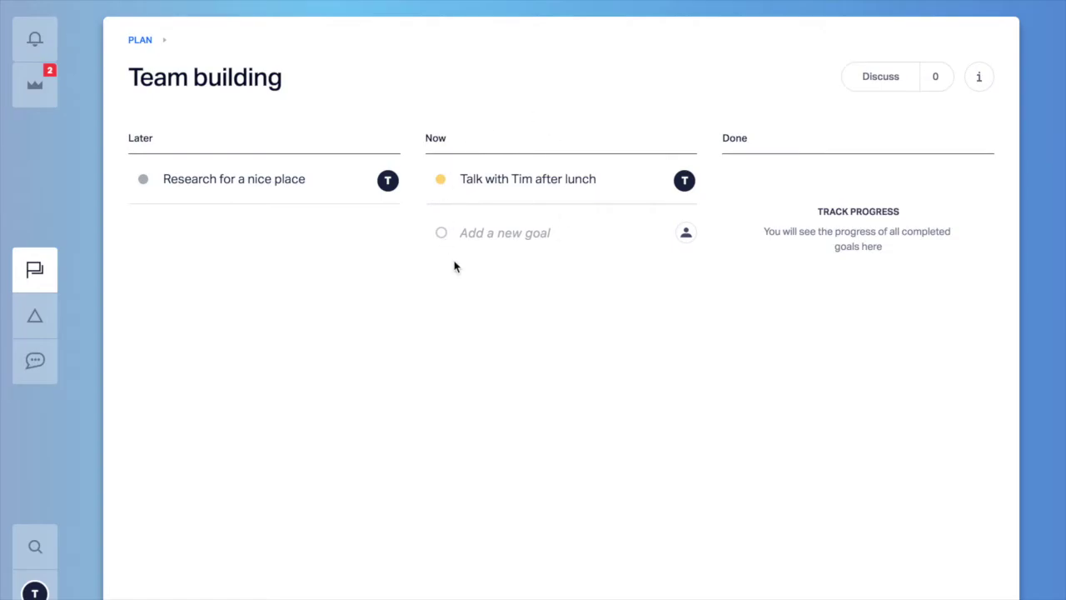
{"action": "left_click", "coordinate": [38, 324]}
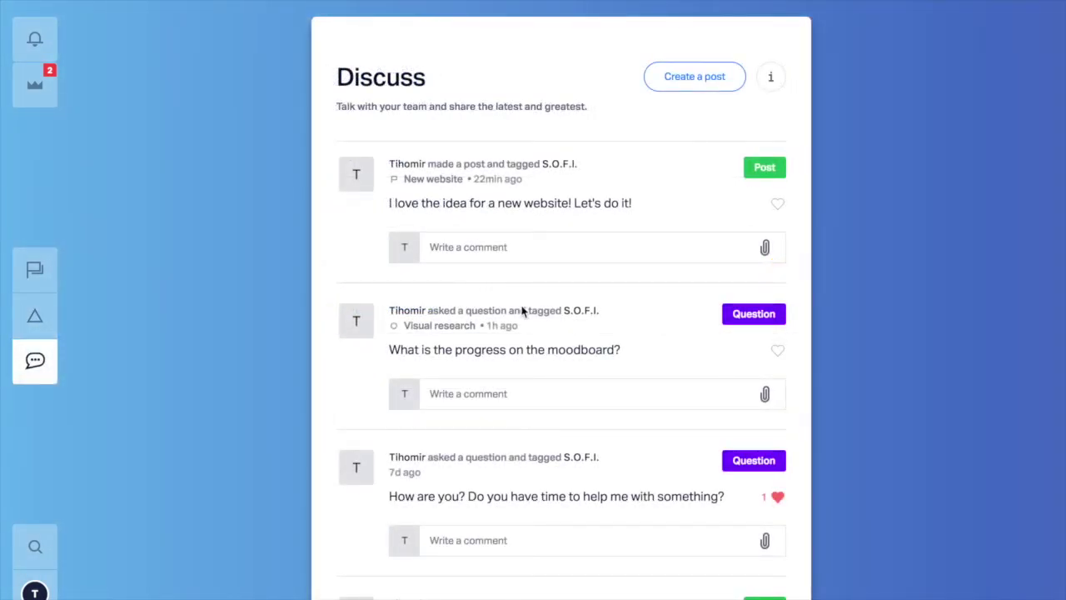
Scroll through the Discuss feed's Post, Question, Announcement and Information entries linked to goals
{"action": "scroll", "coordinate": [522, 311], "scroll_direction": "down", "scroll_amount": 5}
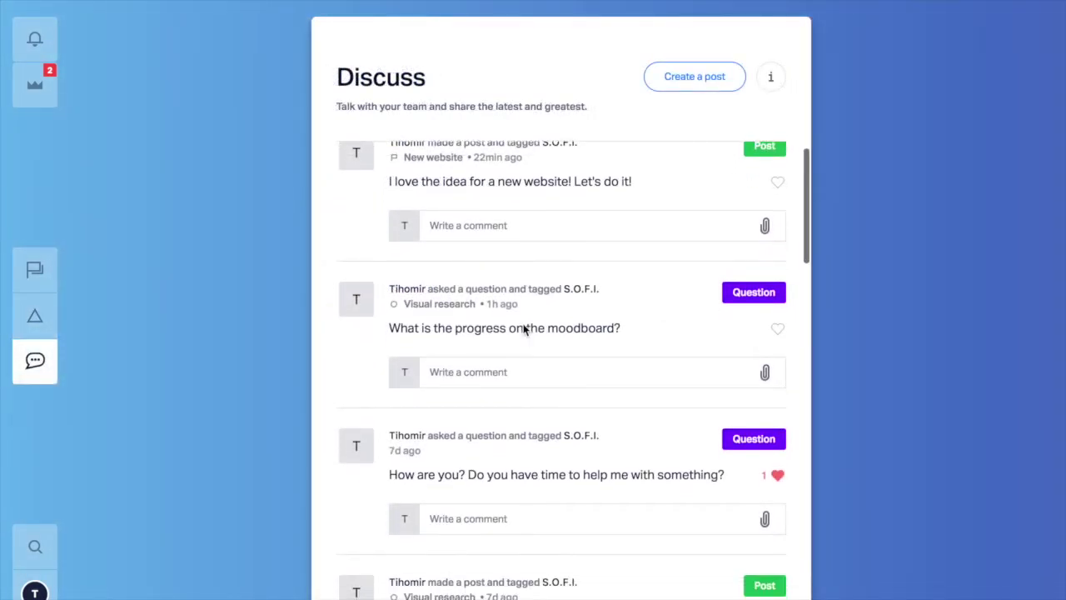
{"action": "scroll", "coordinate": [523, 330], "scroll_direction": "down", "scroll_amount": 2}
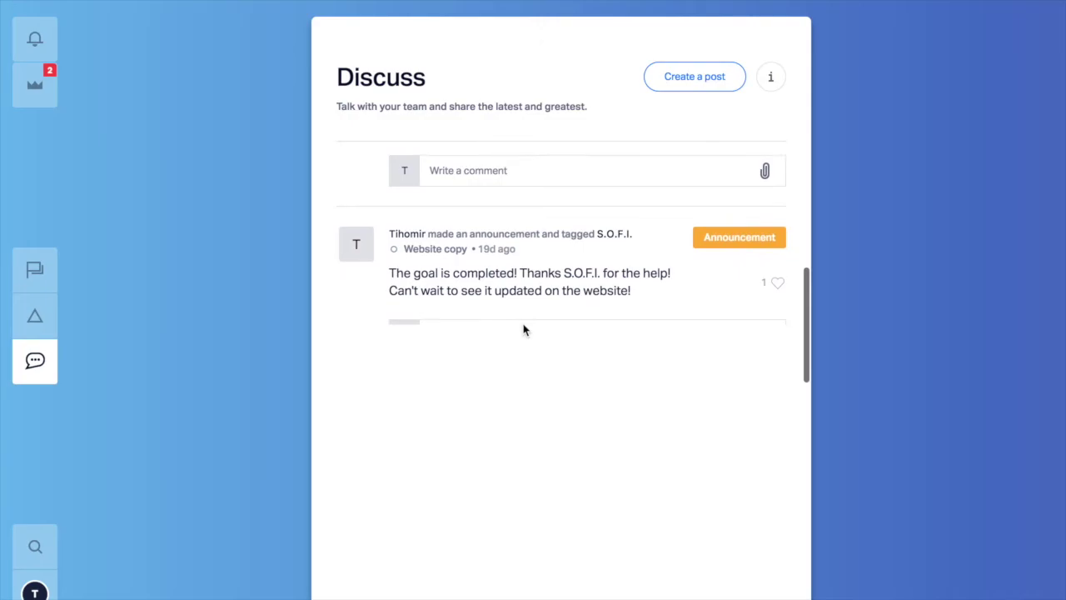
{"action": "scroll", "coordinate": [523, 330], "scroll_direction": "up", "scroll_amount": 4}
{"action": "scroll", "coordinate": [523, 330], "scroll_direction": "up", "scroll_amount": 3}
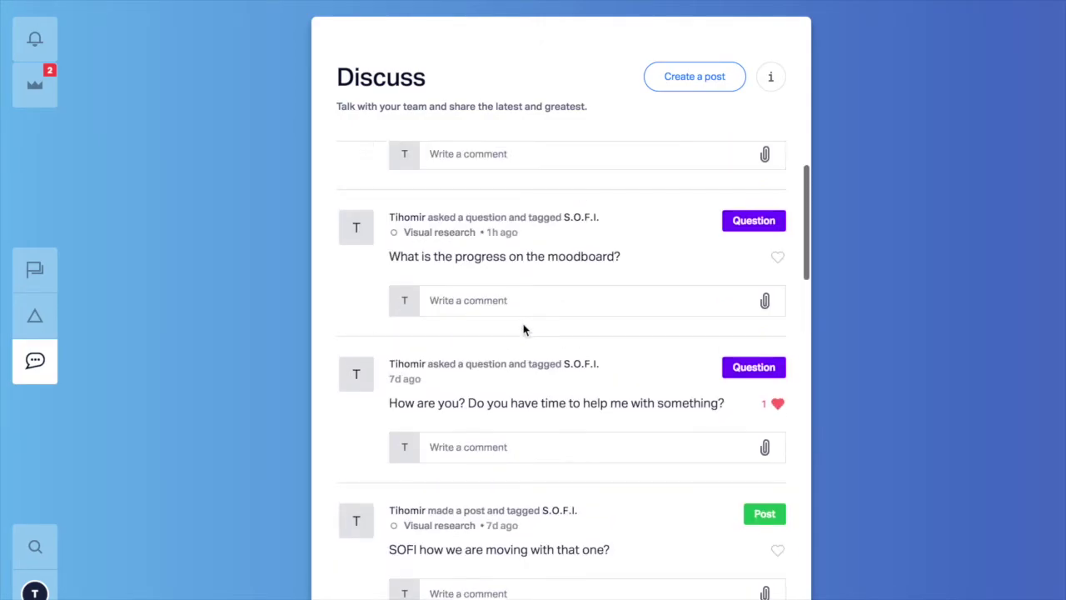
{"action": "scroll", "coordinate": [523, 330], "scroll_direction": "down", "scroll_amount": 2}
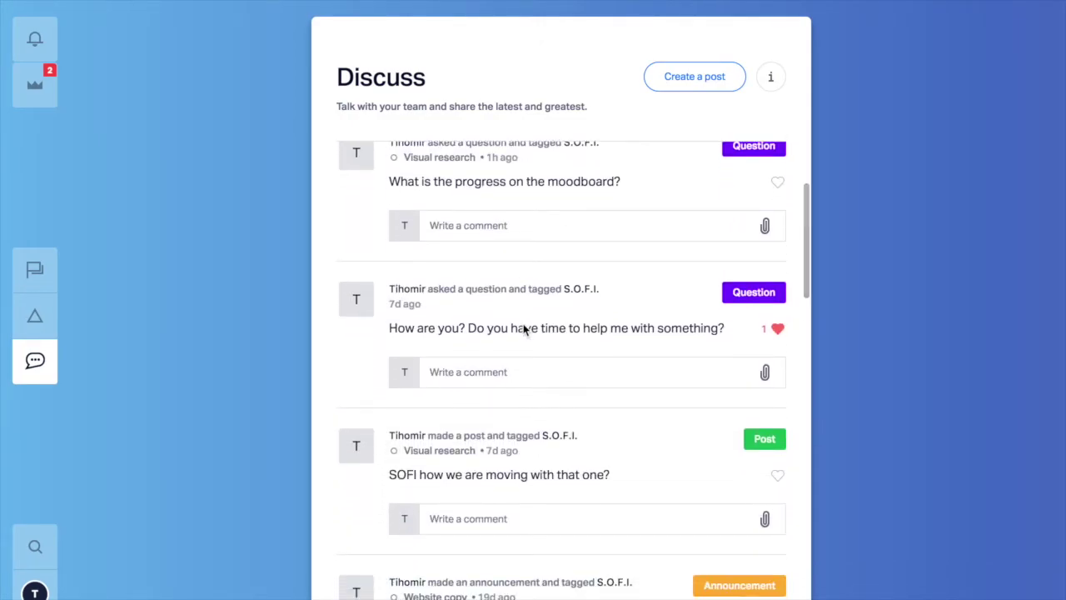
{"action": "scroll", "coordinate": [523, 330], "scroll_direction": "down", "scroll_amount": 3}
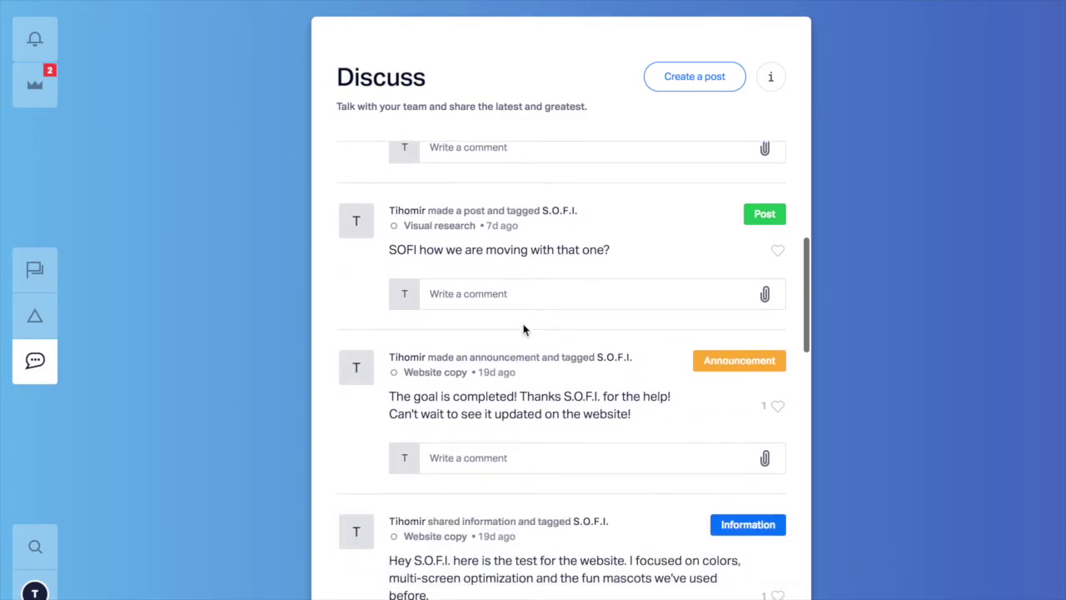
{"action": "scroll", "coordinate": [523, 330], "scroll_direction": "down", "scroll_amount": 5}
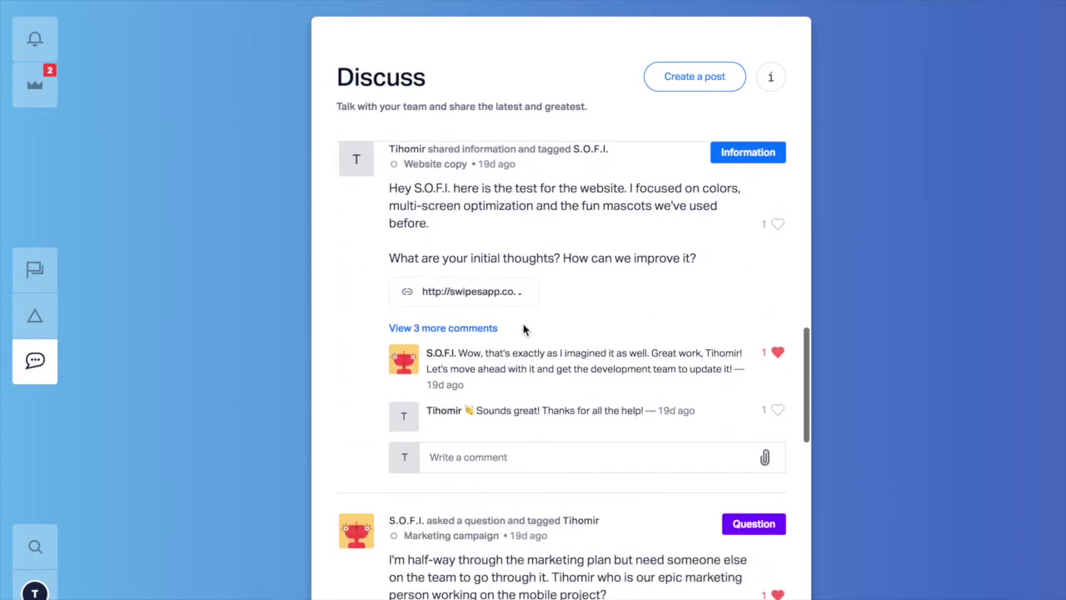
{"action": "scroll", "coordinate": [523, 330], "scroll_direction": "up", "scroll_amount": 10}
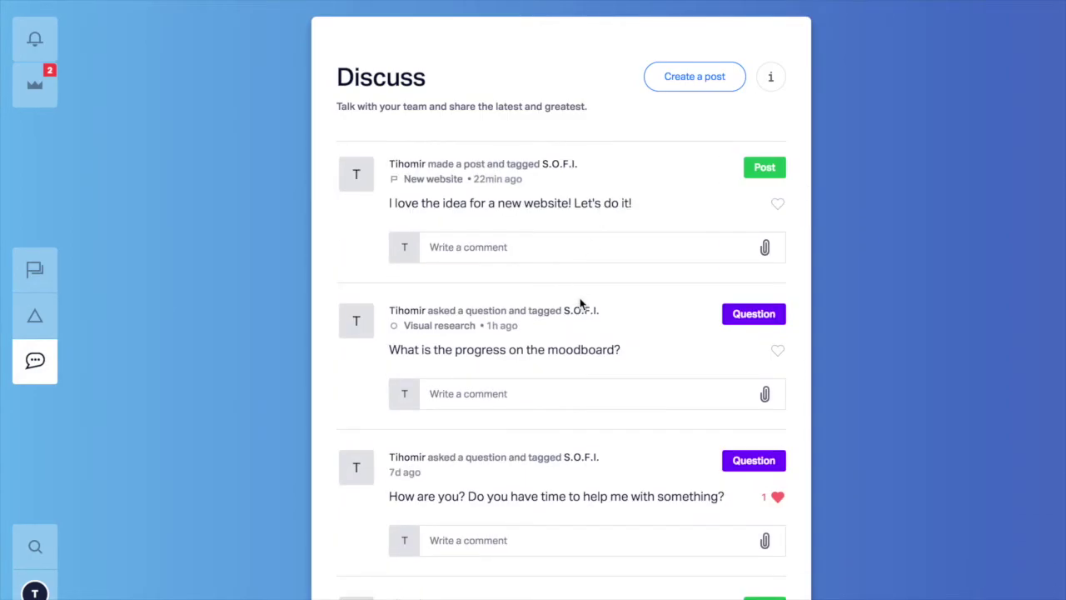
{"action": "scroll", "coordinate": [580, 304], "scroll_direction": "down", "scroll_amount": 6}
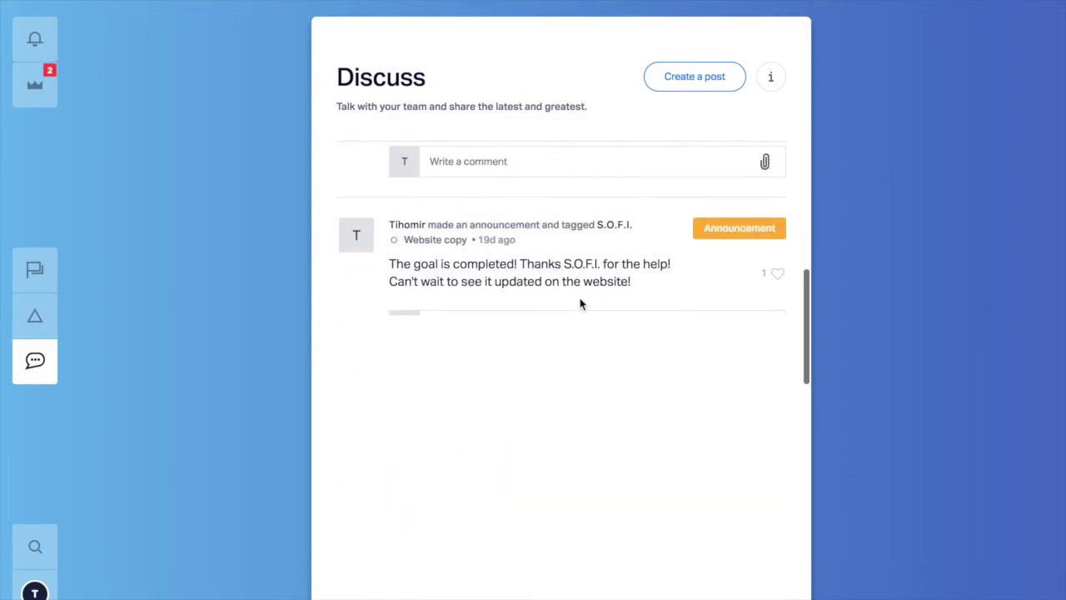
{"action": "scroll", "coordinate": [580, 303], "scroll_direction": "up", "scroll_amount": 6}
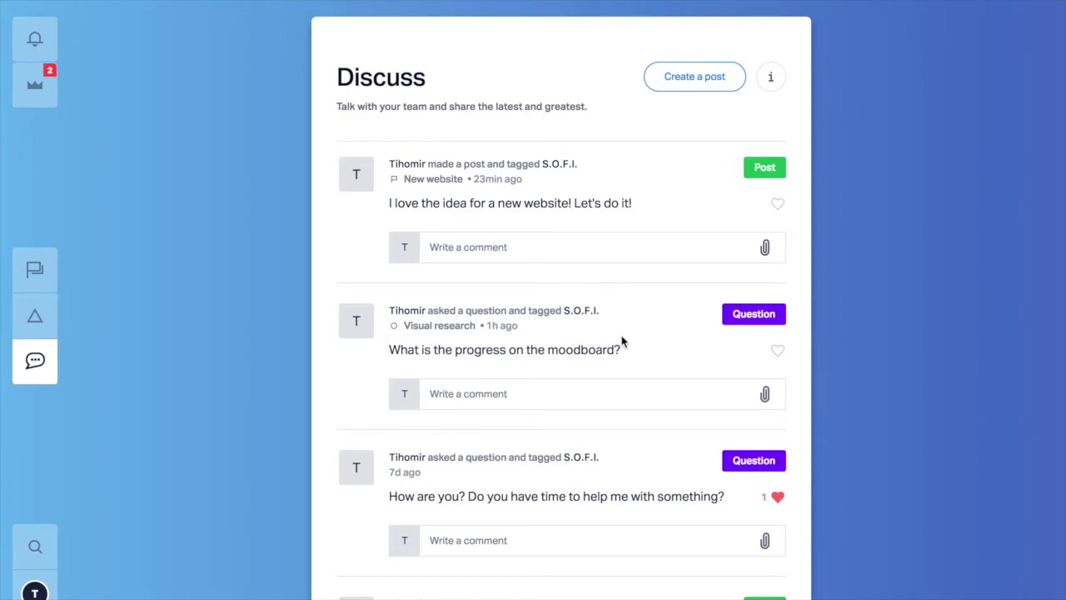
{"action": "scroll", "coordinate": [625, 340], "scroll_direction": "down", "scroll_amount": 3}
{"action": "scroll", "coordinate": [639, 333], "scroll_direction": "up", "scroll_amount": 3}
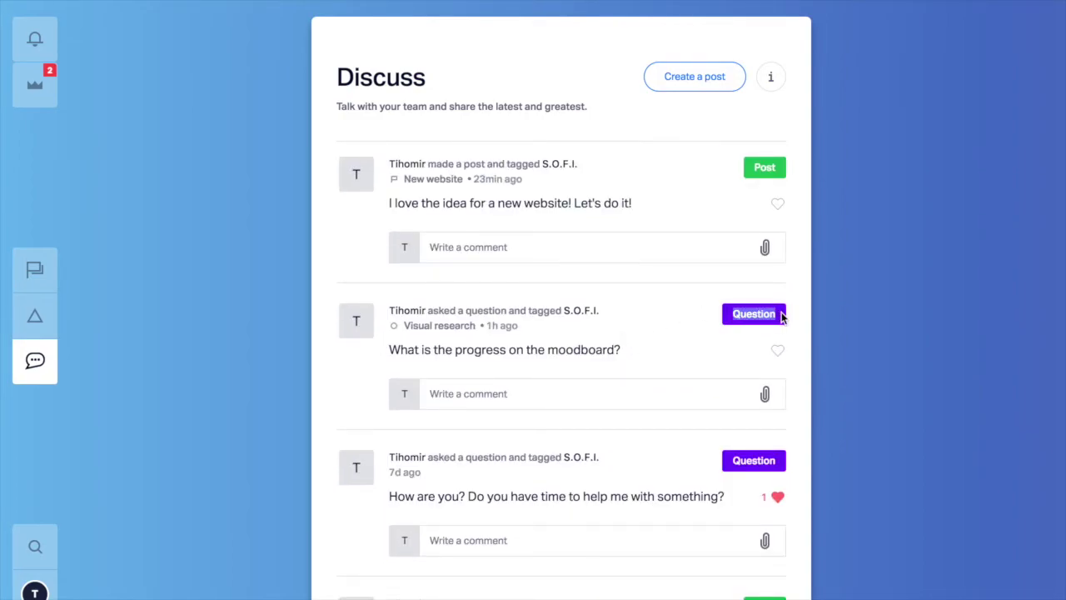
Start a new discussion post and view its post-type choices, then dismiss them
{"action": "left_click", "coordinate": [690, 74]}
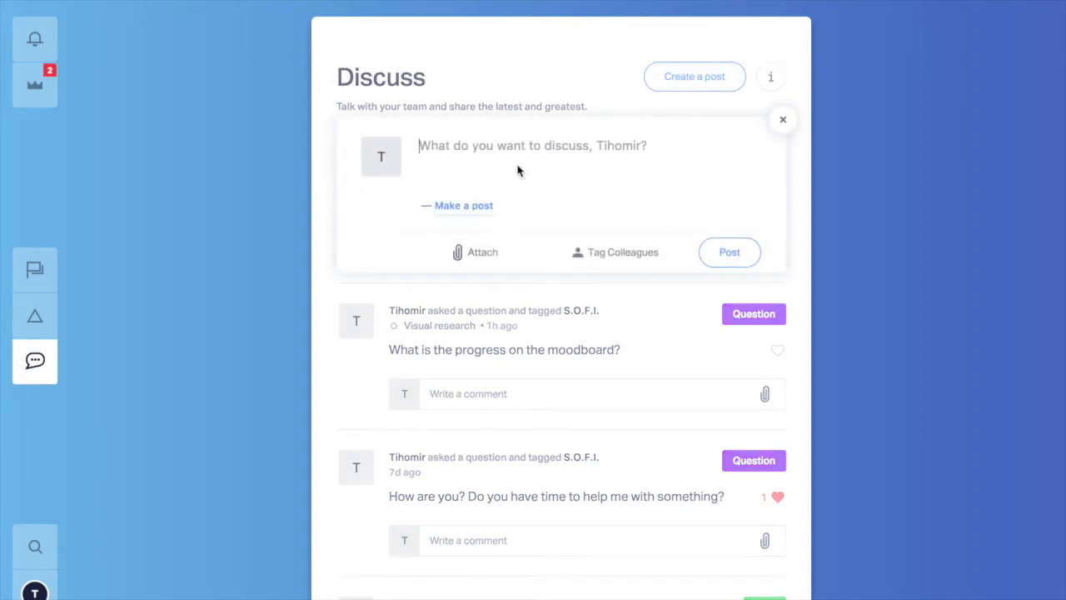
{"action": "left_click", "coordinate": [481, 206]}
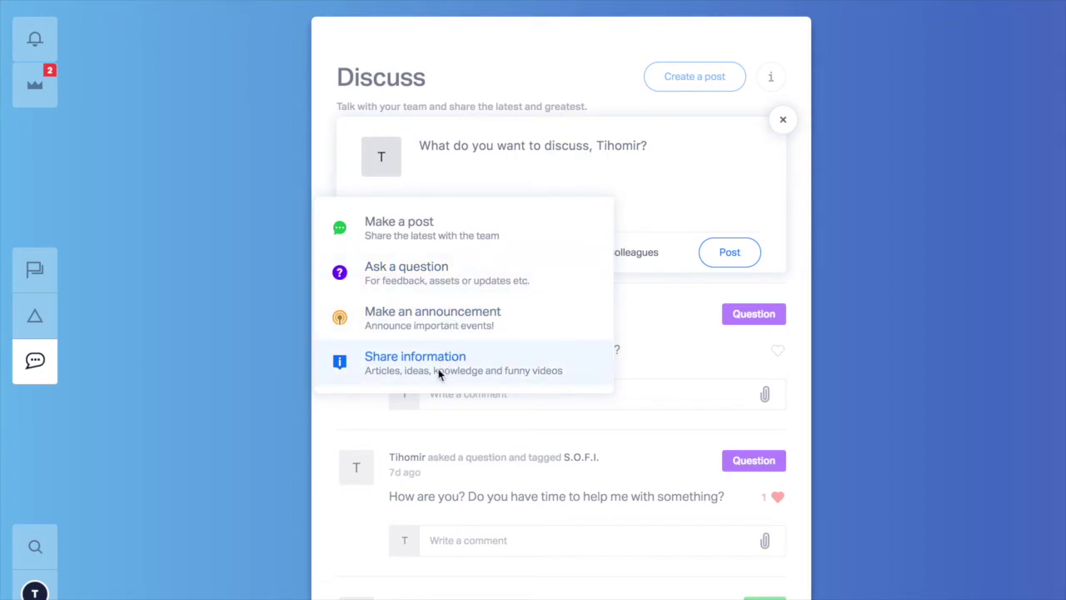
{"action": "left_click", "coordinate": [672, 354]}
Discard the post draft and scroll back through the Discuss feed
{"action": "left_click", "coordinate": [783, 119]}
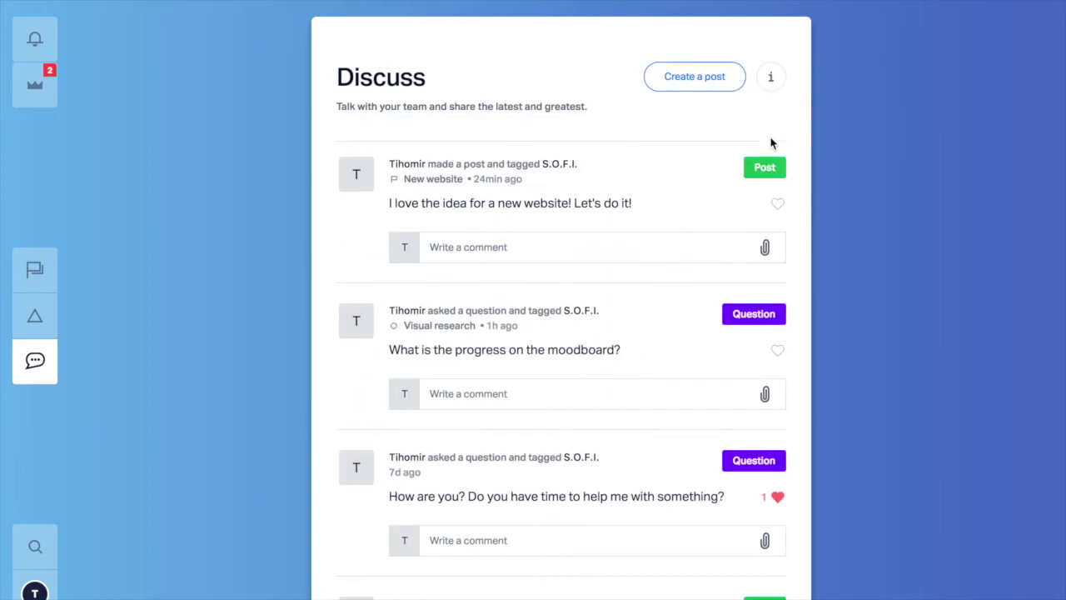
{"action": "scroll", "coordinate": [674, 283], "scroll_direction": "down", "scroll_amount": 4}
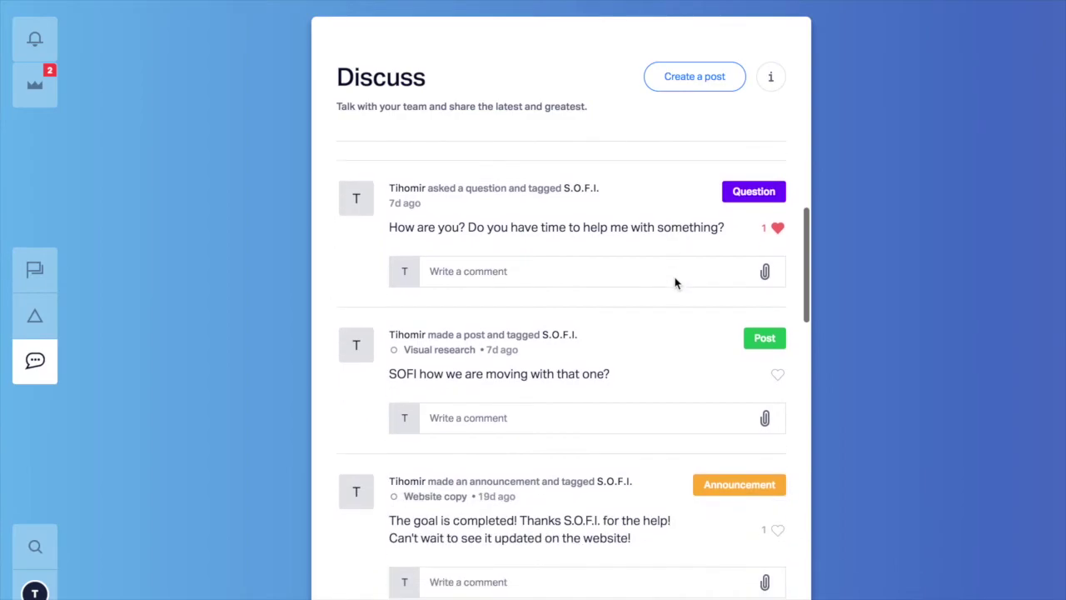
{"action": "scroll", "coordinate": [675, 283], "scroll_direction": "down", "scroll_amount": 5}
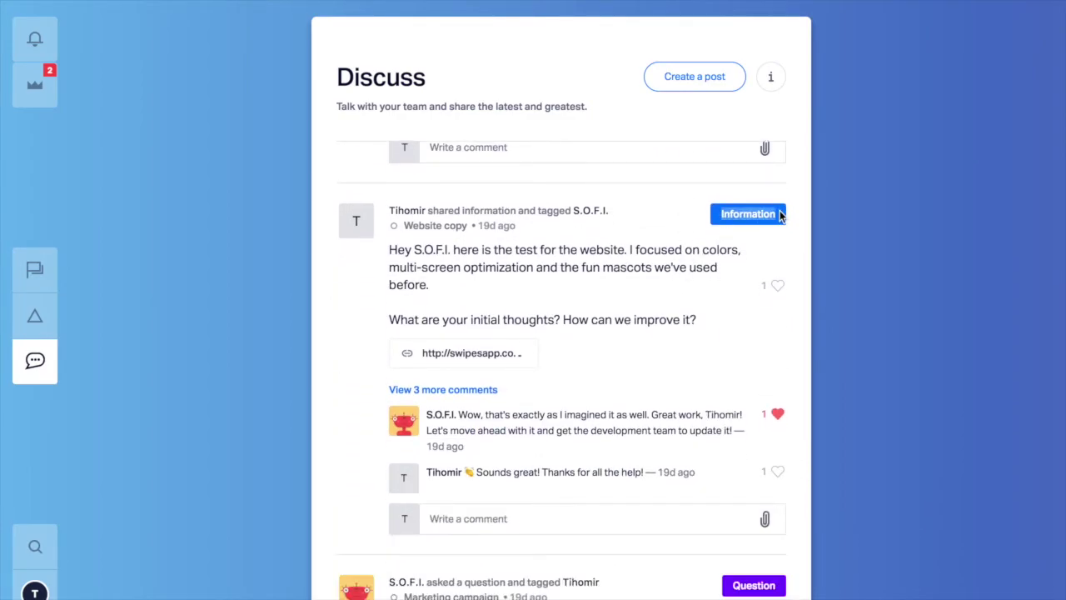
{"action": "scroll", "coordinate": [778, 235], "scroll_direction": "up", "scroll_amount": 5}
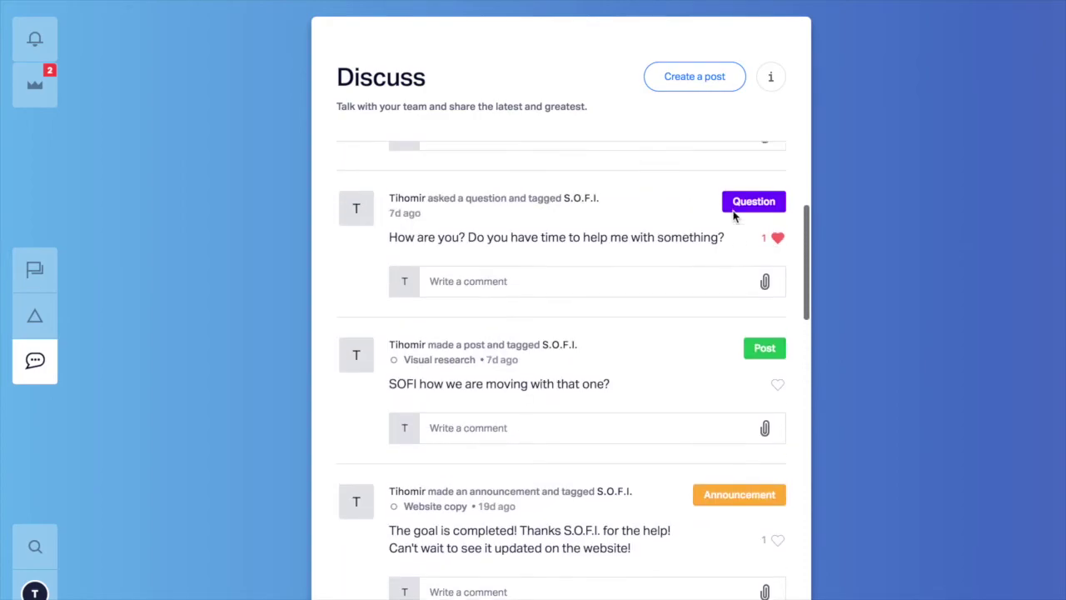
Highlight the Question tag on the moodboard post and keep browsing the feed
{"action": "left_click_drag", "start_coordinate": [733, 205], "coordinate": [785, 204]}
{"action": "left_click", "coordinate": [764, 210]}
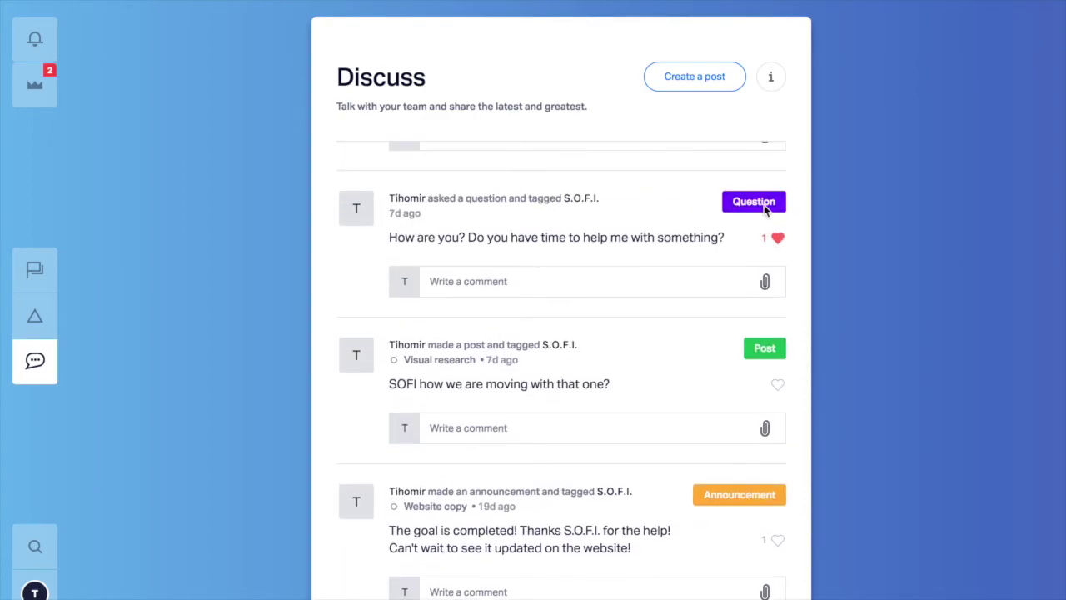
{"action": "scroll", "coordinate": [743, 216], "scroll_direction": "up", "scroll_amount": 3}
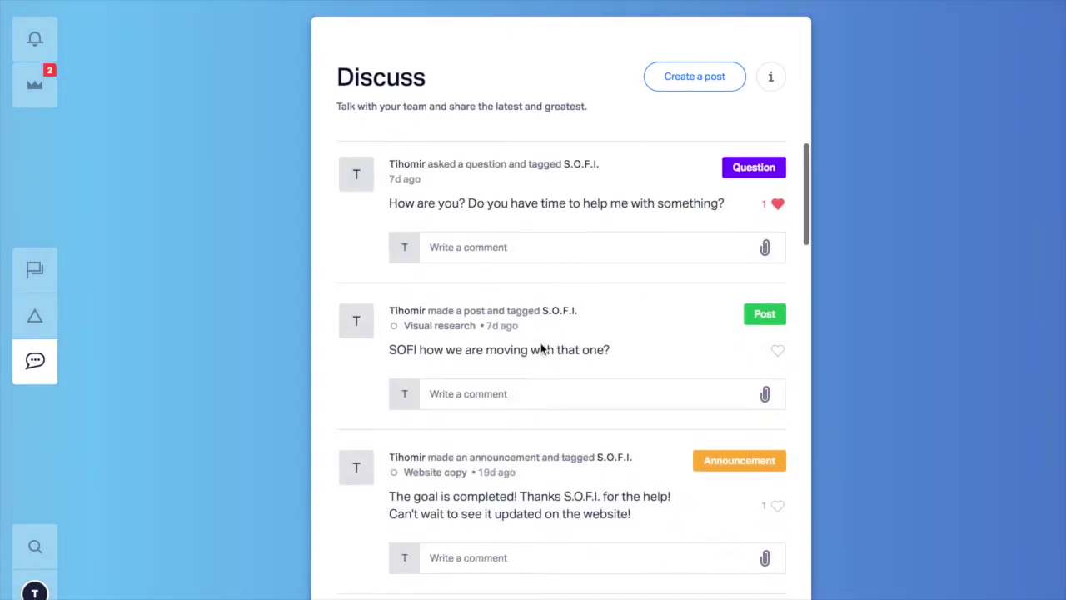
{"action": "scroll", "coordinate": [541, 349], "scroll_direction": "down", "scroll_amount": 5}
{"action": "scroll", "coordinate": [541, 349], "scroll_direction": "up", "scroll_amount": 5}
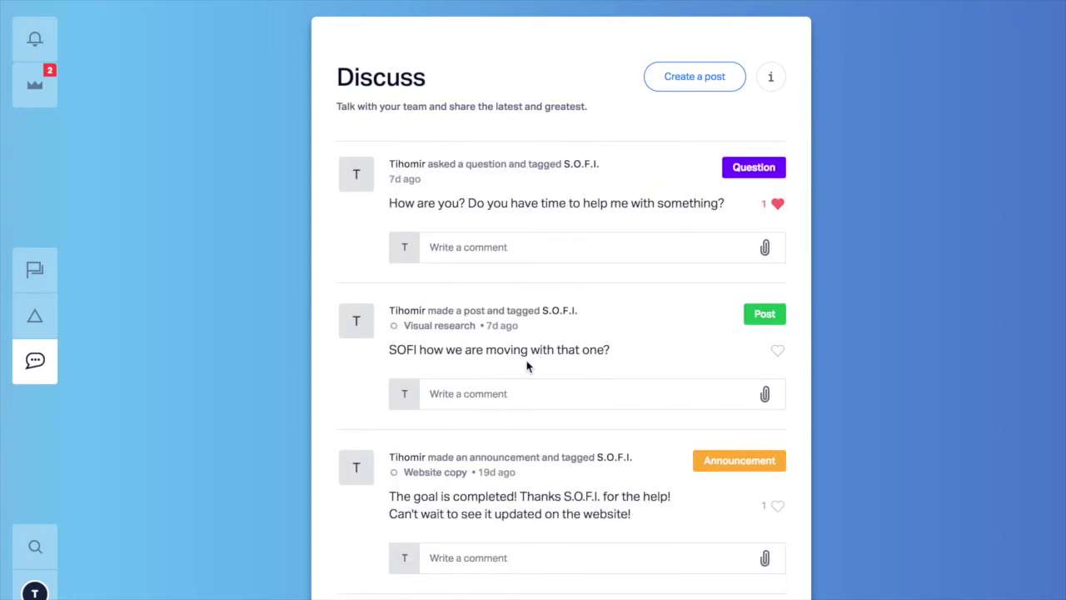
{"action": "scroll", "coordinate": [521, 325], "scroll_direction": "down", "scroll_amount": 3}
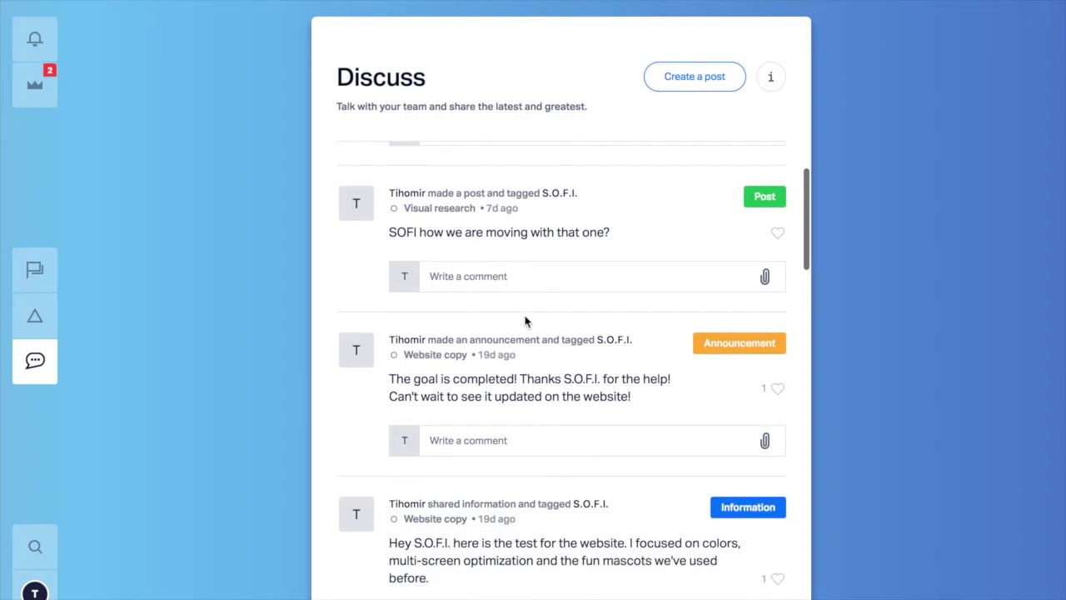
{"action": "scroll", "coordinate": [526, 321], "scroll_direction": "down", "scroll_amount": 2}
{"action": "scroll", "coordinate": [525, 322], "scroll_direction": "up", "scroll_amount": 5}
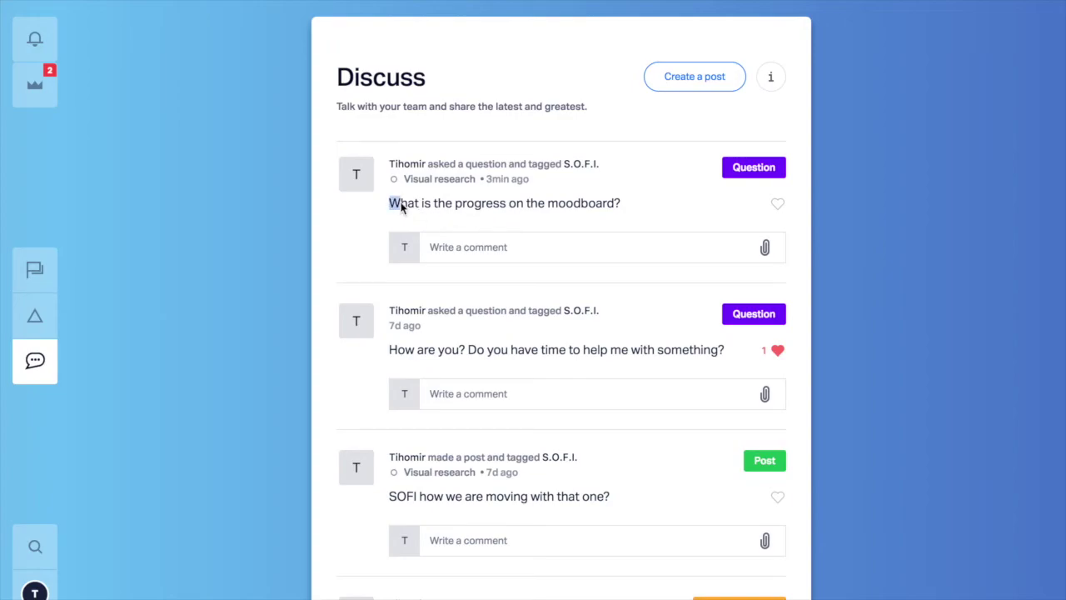
Open the Visual research goal from the moodboard question, close it, and return to Plan
{"action": "triple_click", "coordinate": [545, 199]}
{"action": "left_click", "coordinate": [630, 210]}
{"action": "left_click", "coordinate": [452, 183]}
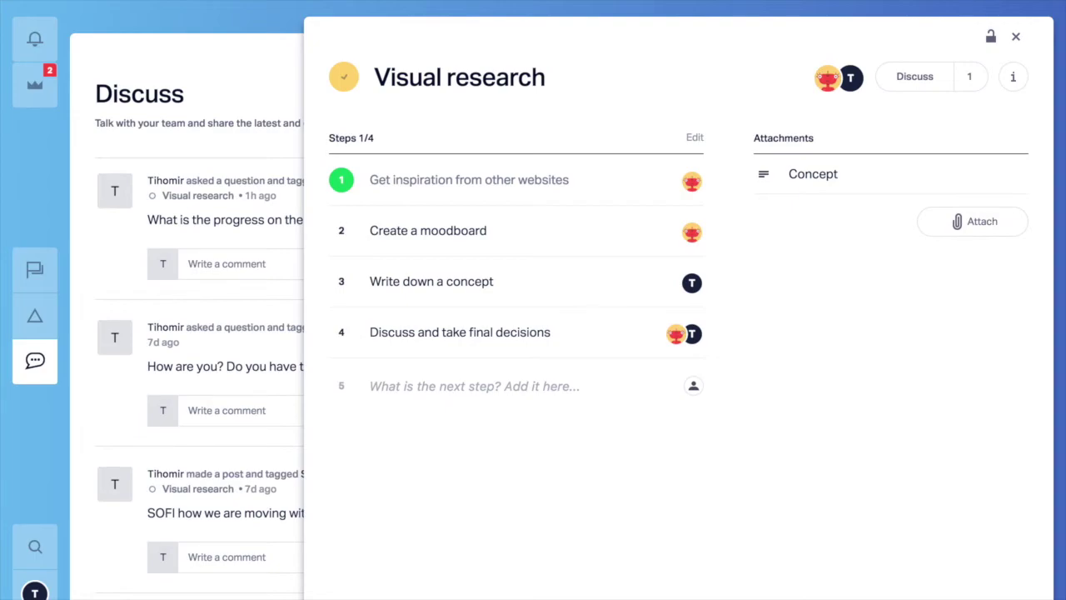
{"action": "left_click", "coordinate": [1016, 37]}
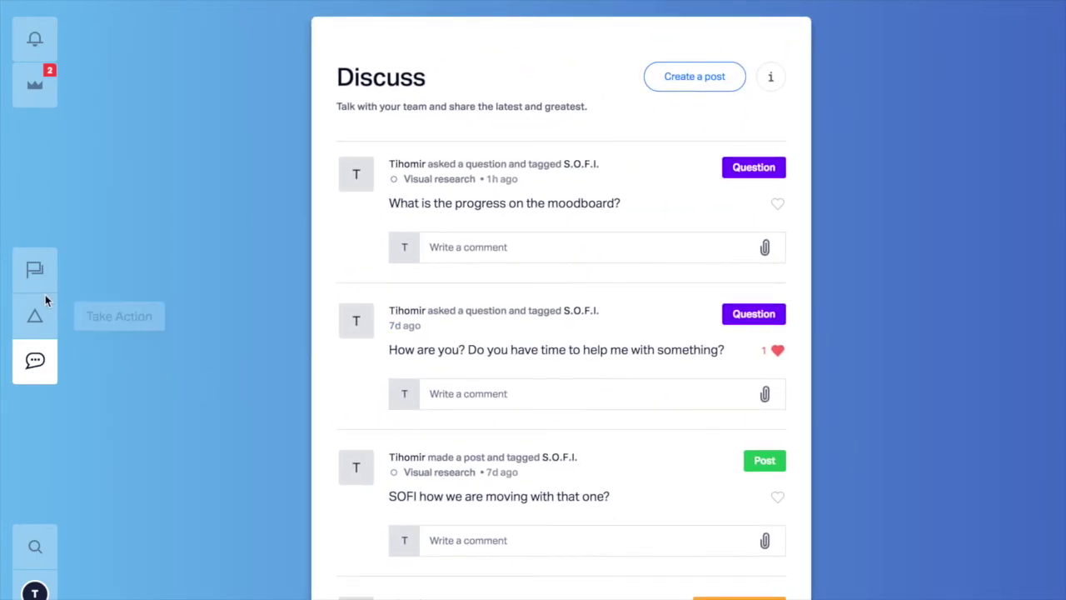
{"action": "left_click", "coordinate": [41, 270]}
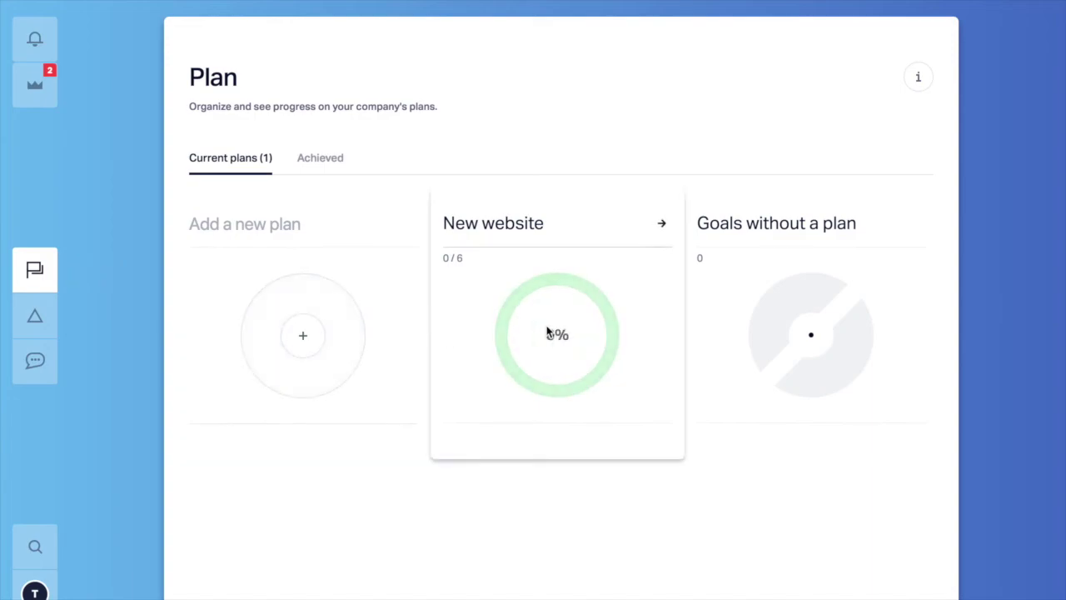
Try Discuss on the New website plan and its Concept attachment, then return to the feed
{"action": "left_click", "coordinate": [593, 243]}
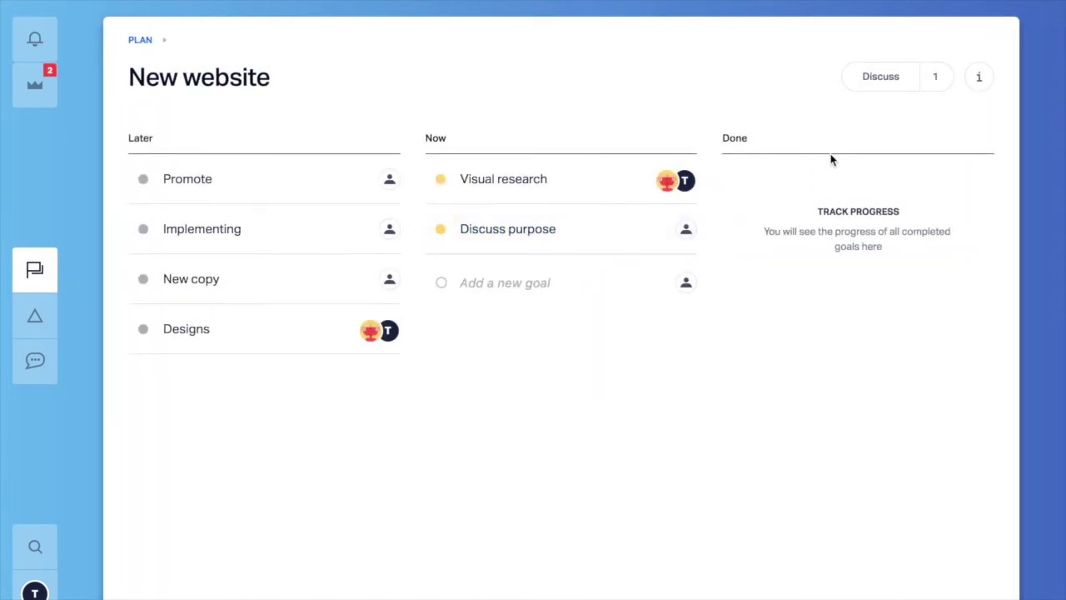
{"action": "left_click", "coordinate": [882, 87]}
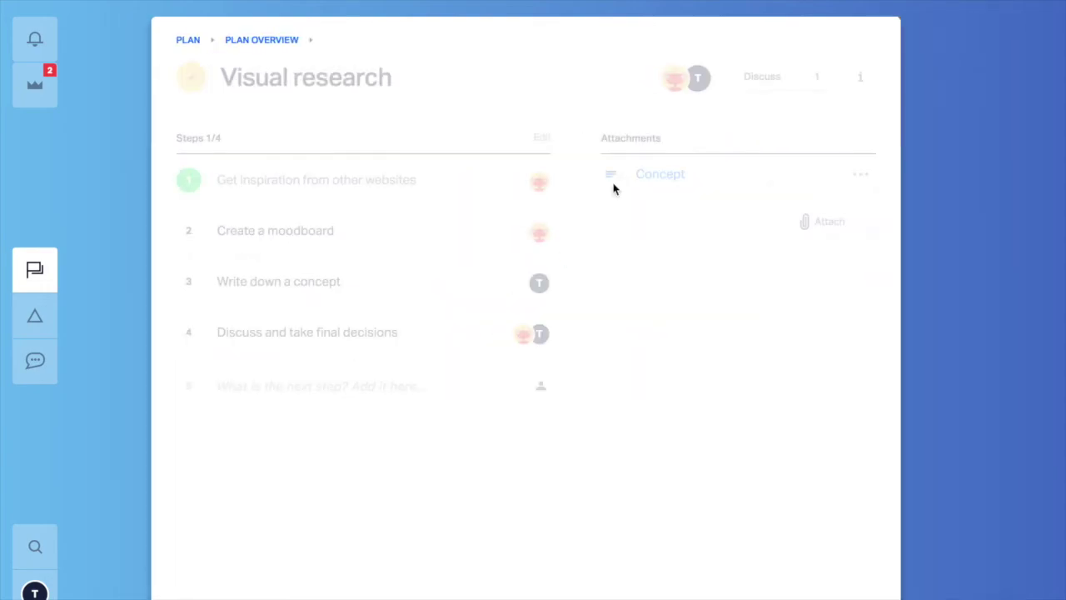
{"action": "left_click", "coordinate": [787, 84]}
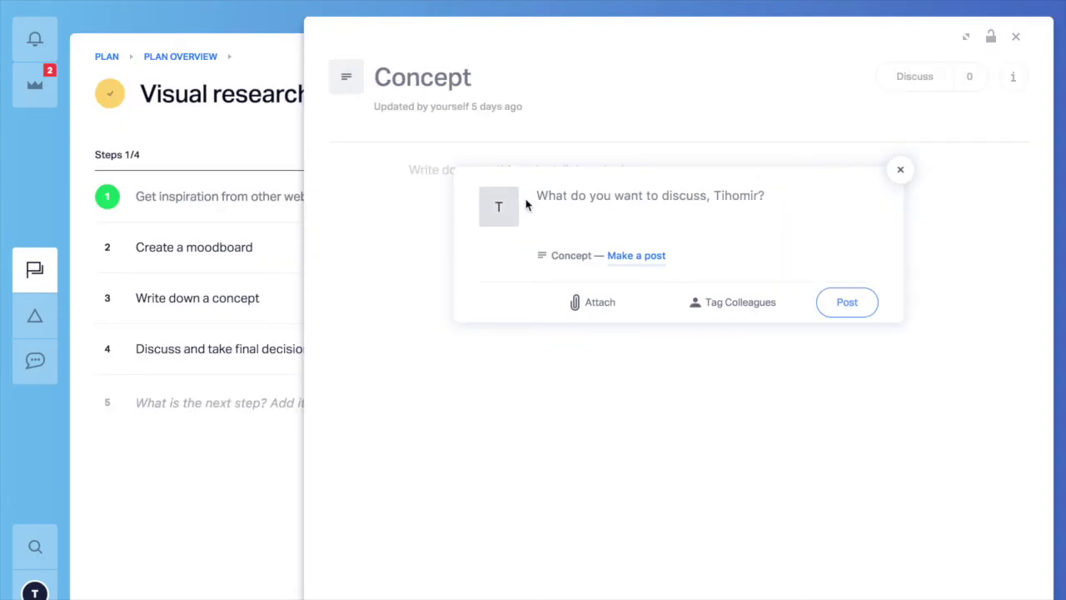
{"action": "left_click", "coordinate": [900, 170]}
{"action": "left_click", "coordinate": [1016, 36]}
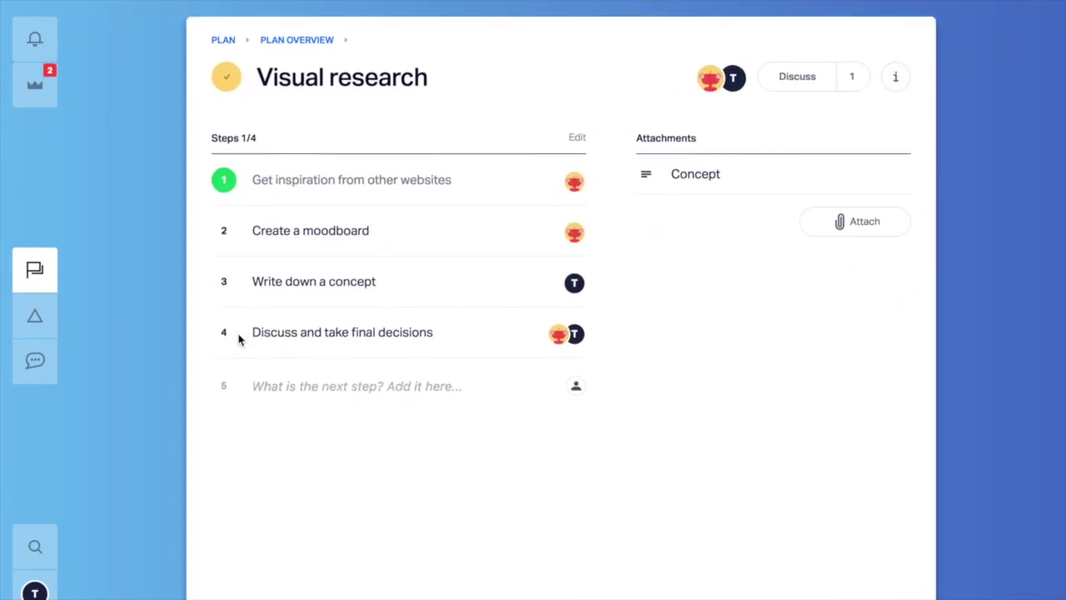
{"action": "left_click", "coordinate": [35, 360]}
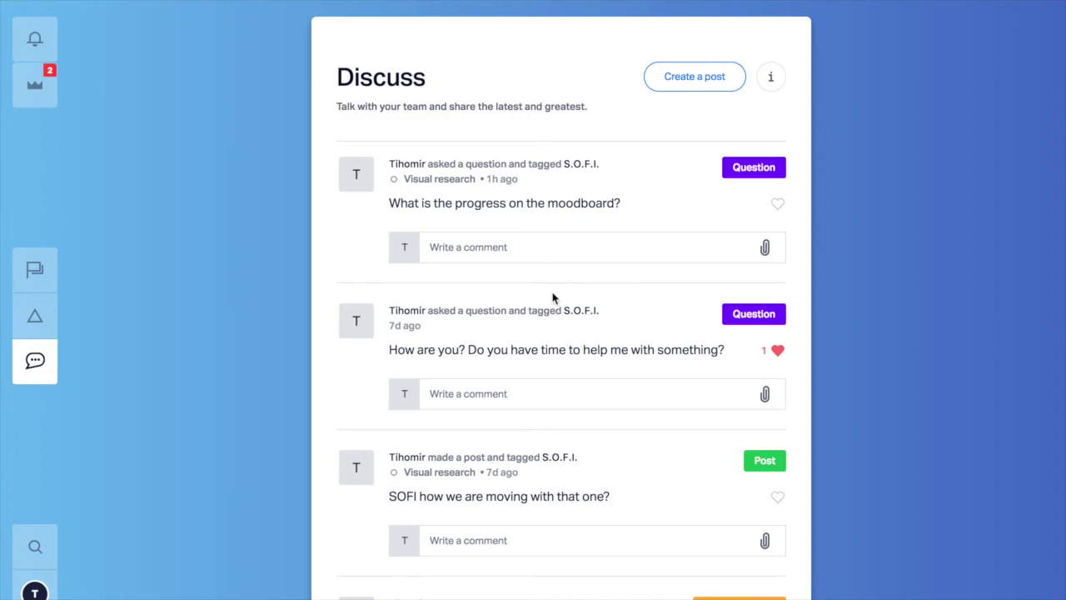
Scroll the Discuss feed, then open the New website plan from the plans overview
{"action": "scroll", "coordinate": [553, 345], "scroll_direction": "down", "scroll_amount": 8}
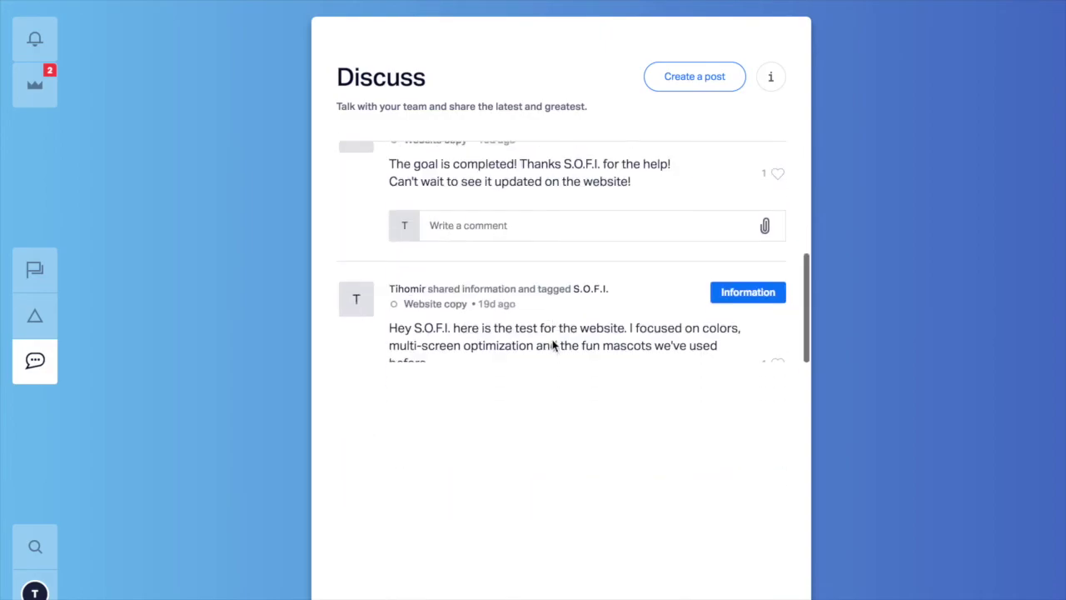
{"action": "scroll", "coordinate": [554, 344], "scroll_direction": "down", "scroll_amount": 10}
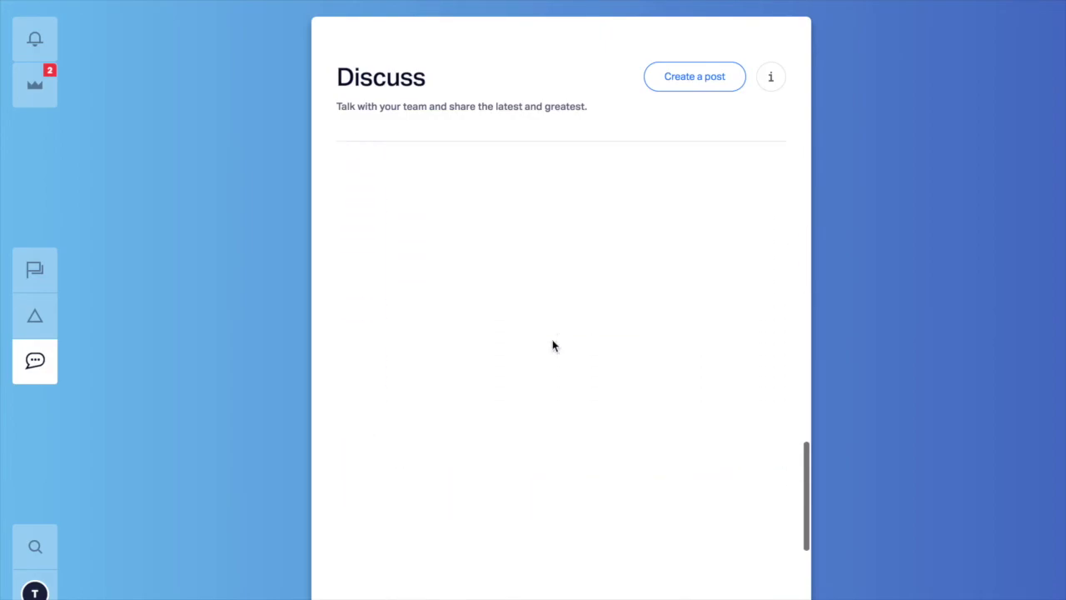
{"action": "scroll", "coordinate": [552, 345], "scroll_direction": "down", "scroll_amount": 5}
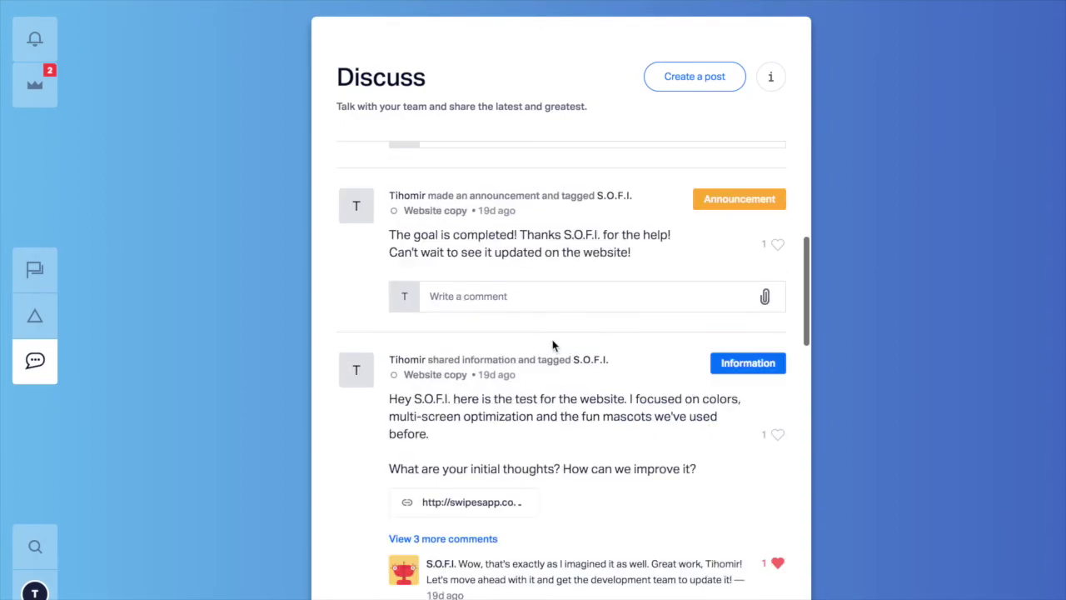
{"action": "left_click", "coordinate": [35, 269]}
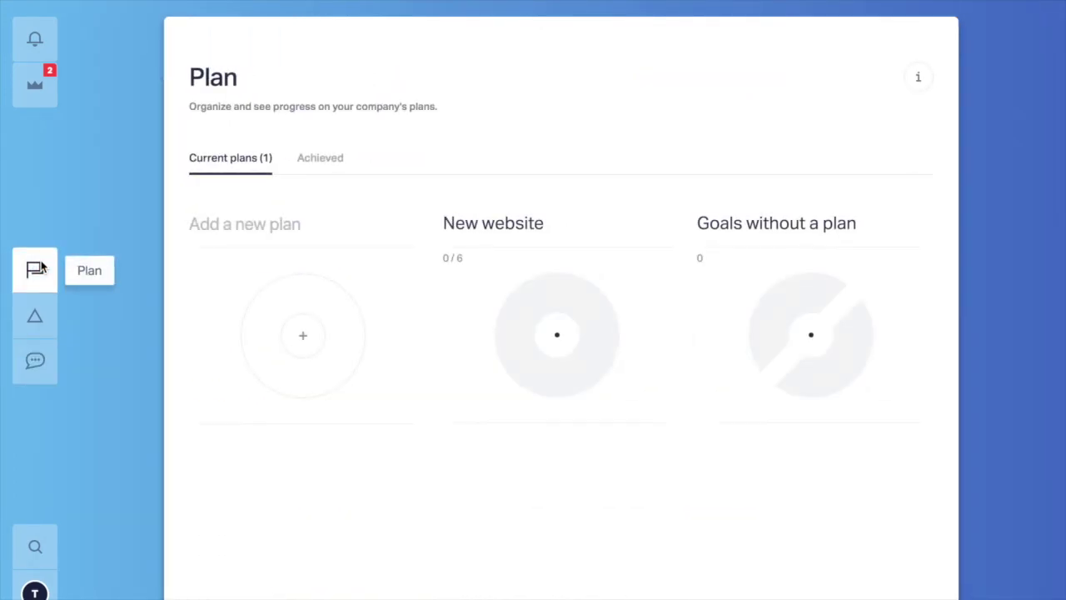
{"action": "left_click", "coordinate": [537, 292]}
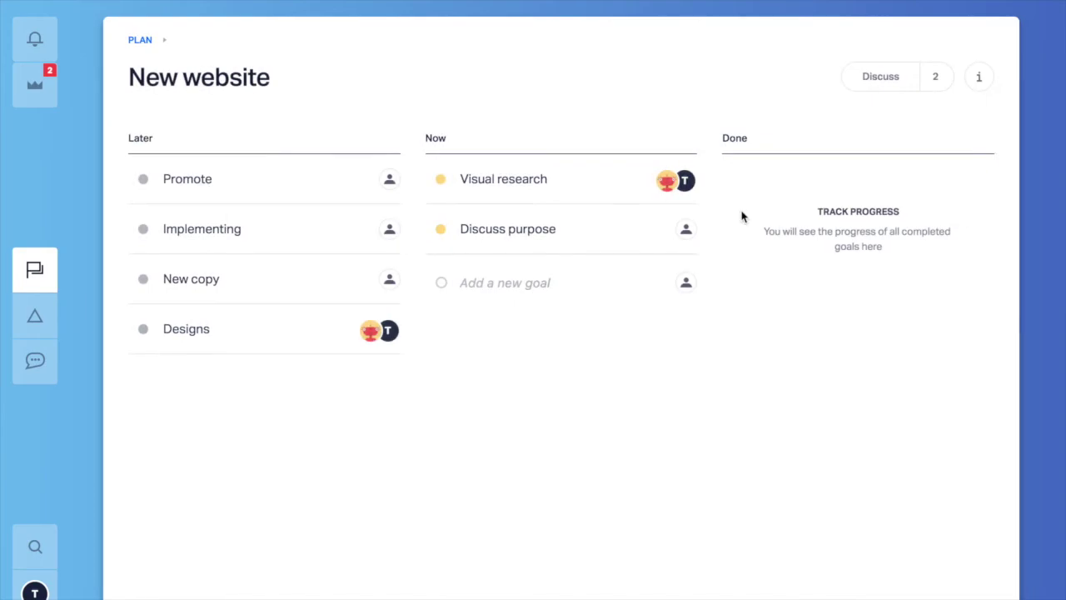
Open New website's discussion and toggle between This context and Related posts
{"action": "left_click", "coordinate": [937, 76]}
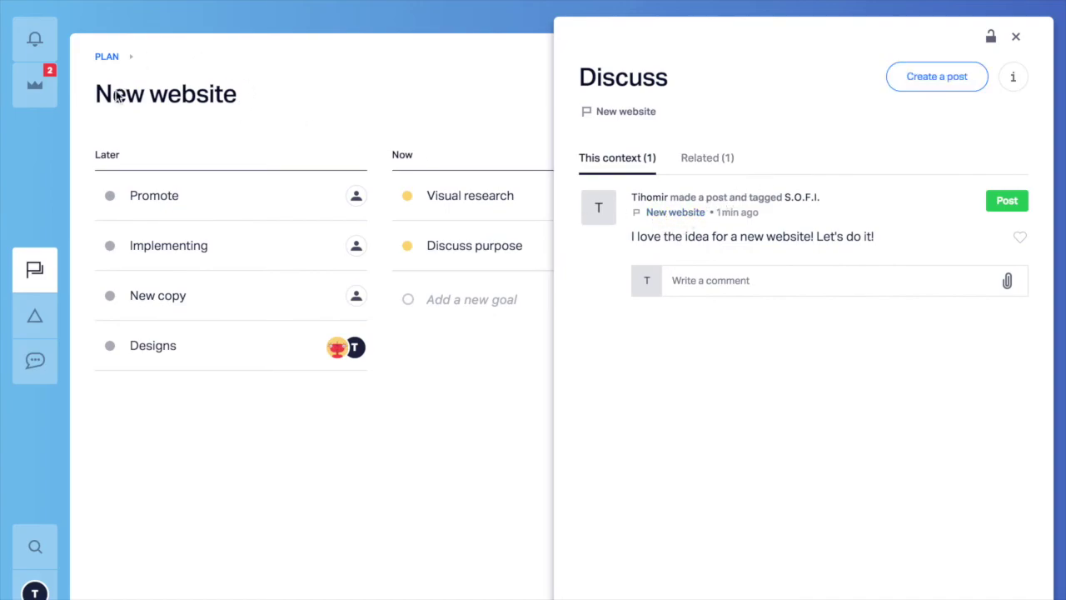
{"action": "left_click", "coordinate": [697, 160]}
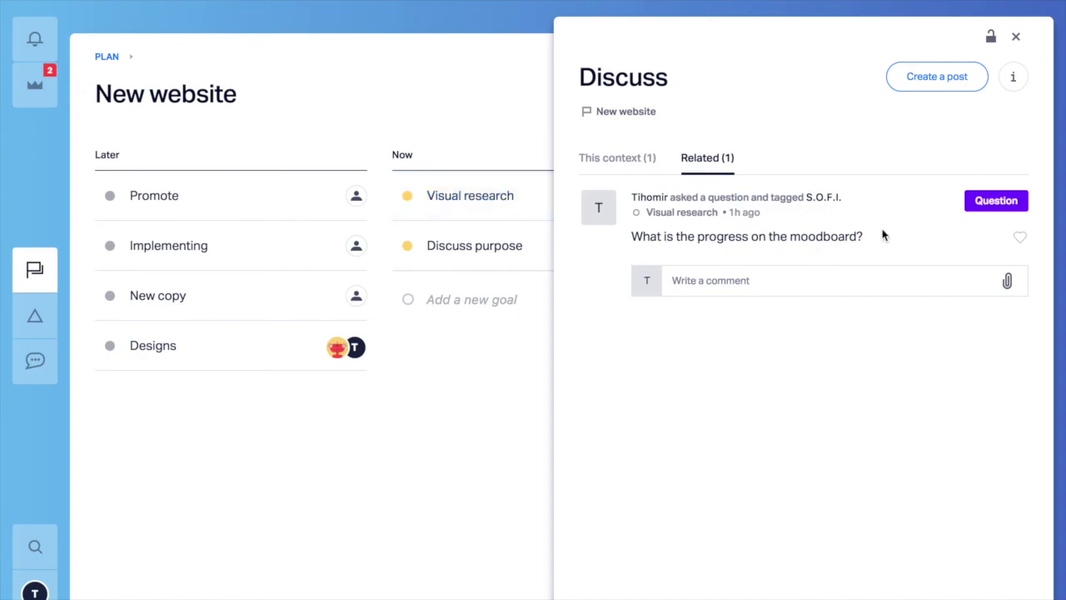
{"action": "left_click", "coordinate": [630, 159]}
{"action": "left_click", "coordinate": [718, 165]}
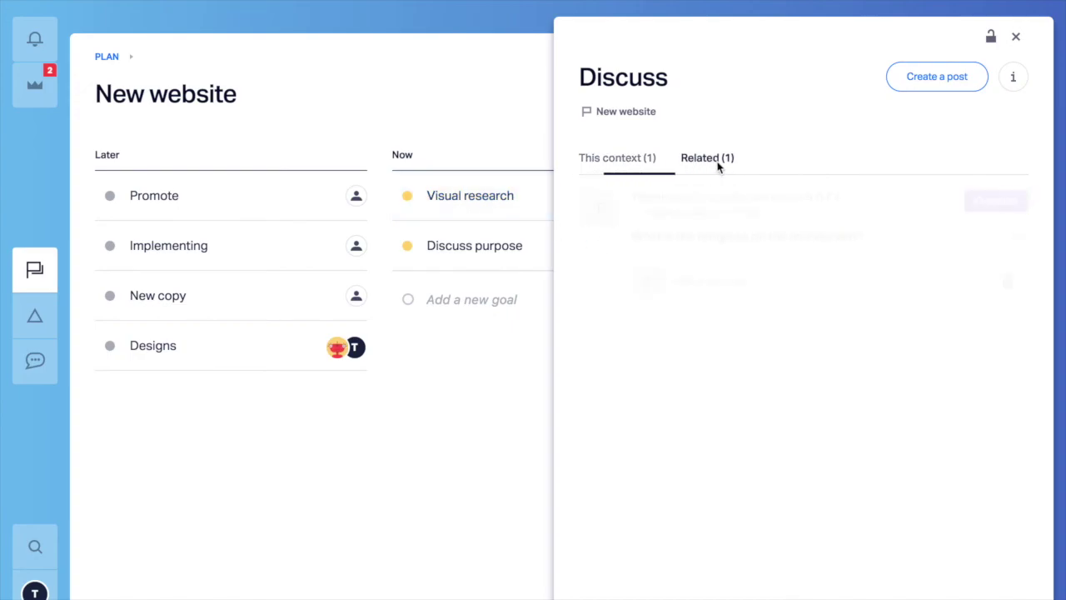
{"action": "left_click", "coordinate": [647, 162]}
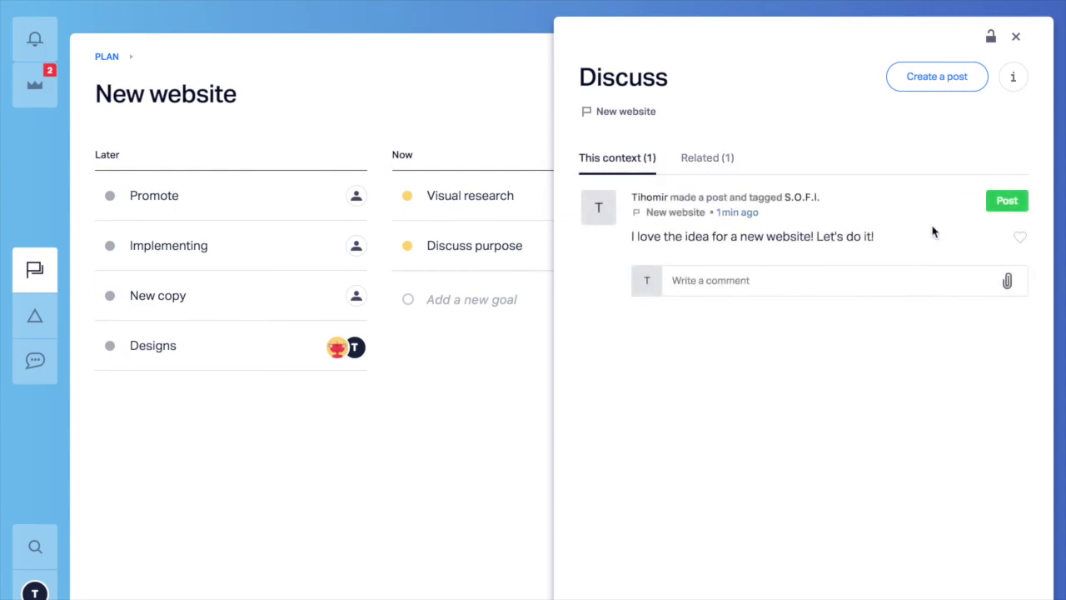
{"action": "left_click", "coordinate": [721, 162]}
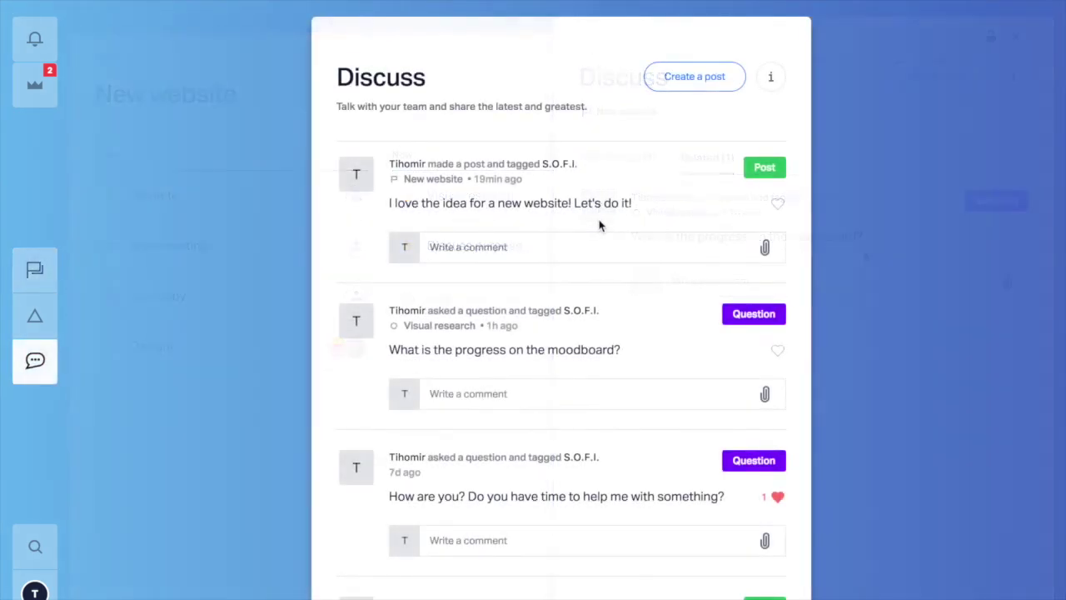
Like the "I love the idea for a new website! Let's do it!" post
{"action": "scroll", "coordinate": [606, 266], "scroll_direction": "down", "scroll_amount": 3}
{"action": "scroll", "coordinate": [606, 267], "scroll_direction": "up", "scroll_amount": 3}
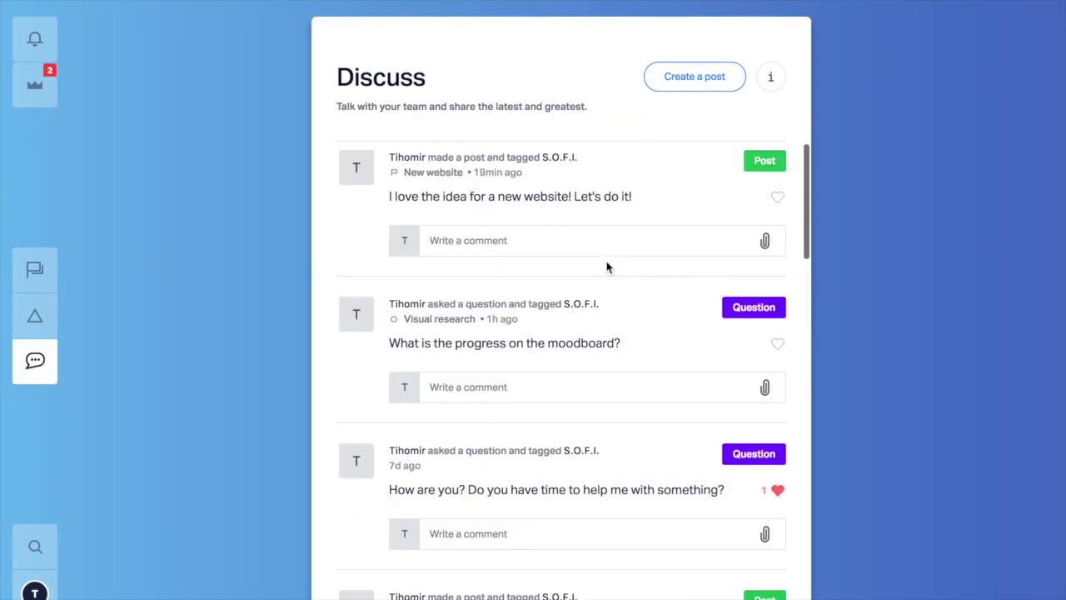
{"action": "left_click", "coordinate": [779, 208]}
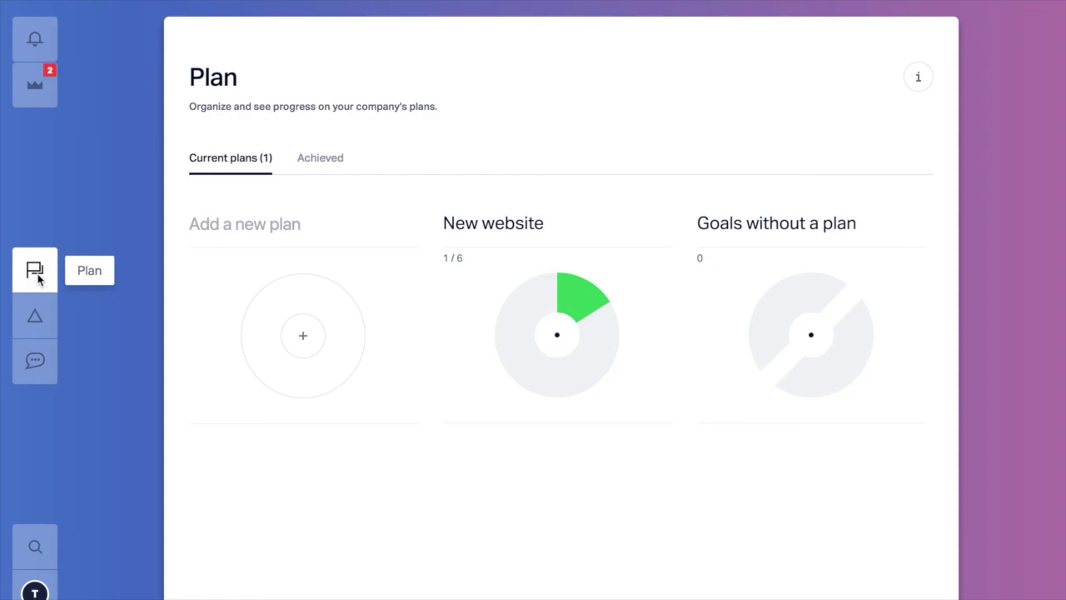
Return to the Discuss feed via Take Action and scroll down to older posts
{"action": "left_click", "coordinate": [37, 316]}
{"action": "left_click", "coordinate": [40, 360]}
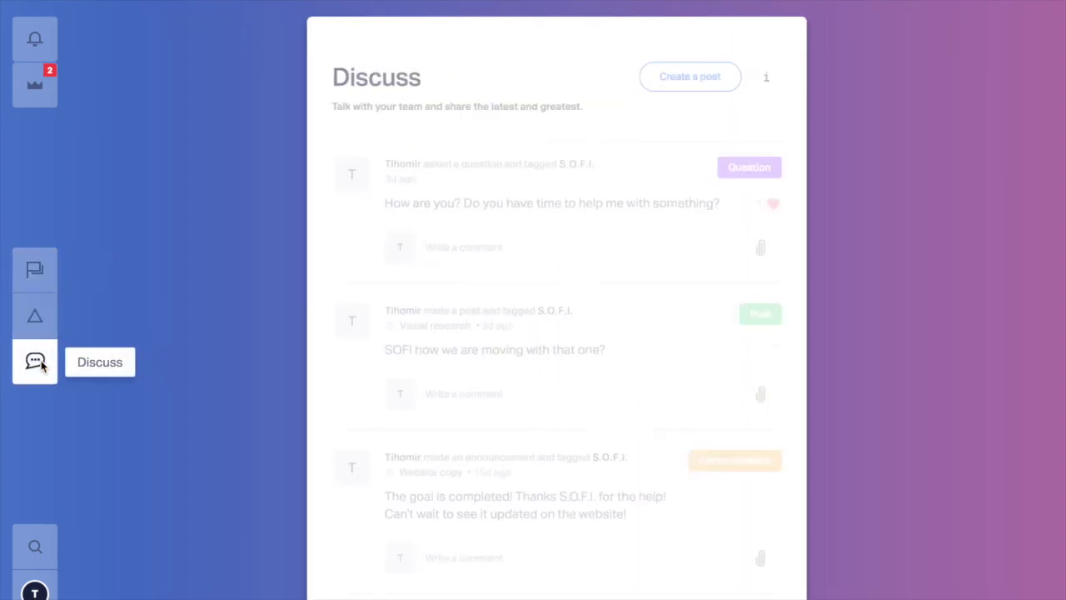
{"action": "scroll", "coordinate": [501, 358], "scroll_direction": "down", "scroll_amount": 2}
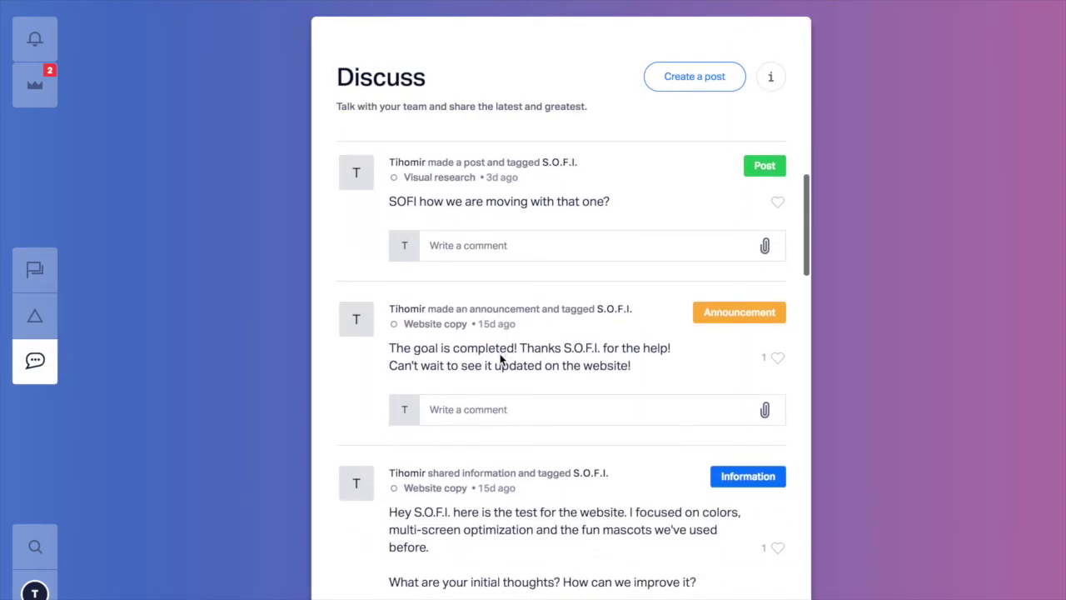
{"action": "scroll", "coordinate": [500, 358], "scroll_direction": "down", "scroll_amount": 6}
{"action": "scroll", "coordinate": [501, 358], "scroll_direction": "down", "scroll_amount": 5}
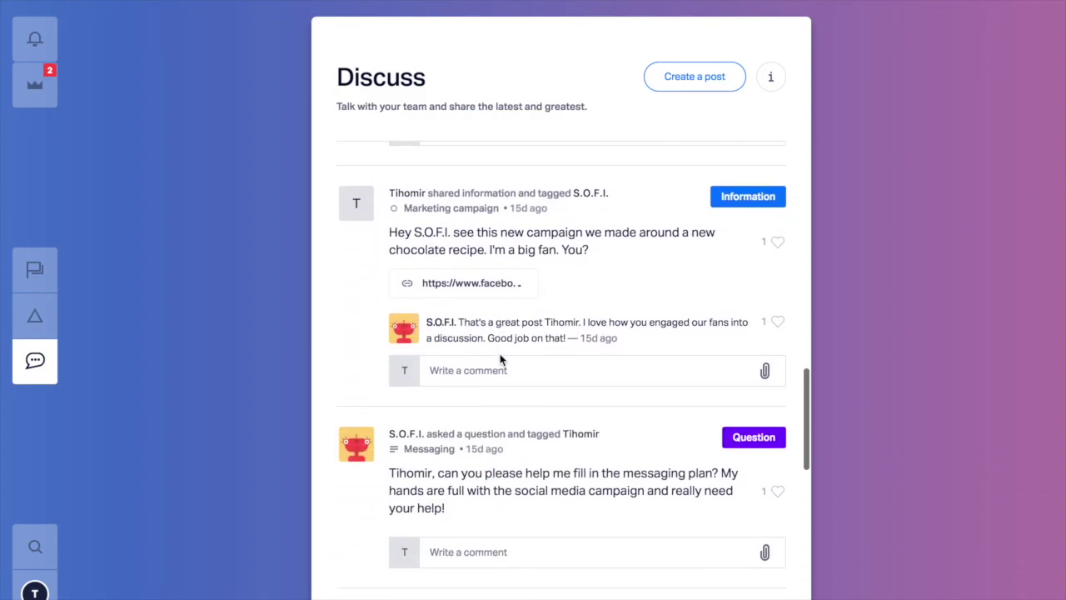
{"action": "scroll", "coordinate": [501, 358], "scroll_direction": "down", "scroll_amount": 4}
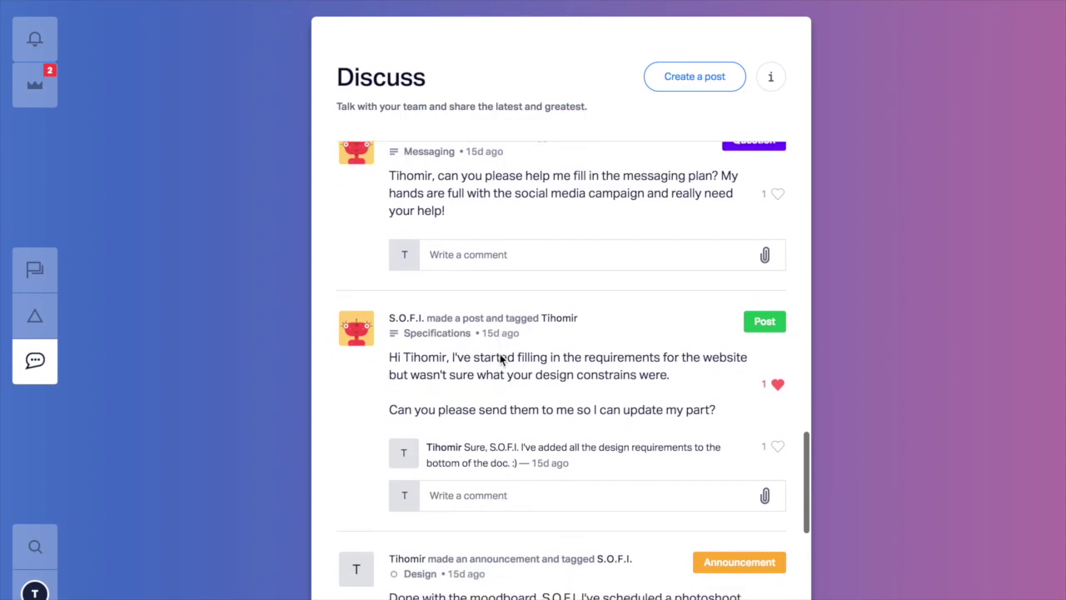
{"action": "scroll", "coordinate": [500, 358], "scroll_direction": "down", "scroll_amount": 4}
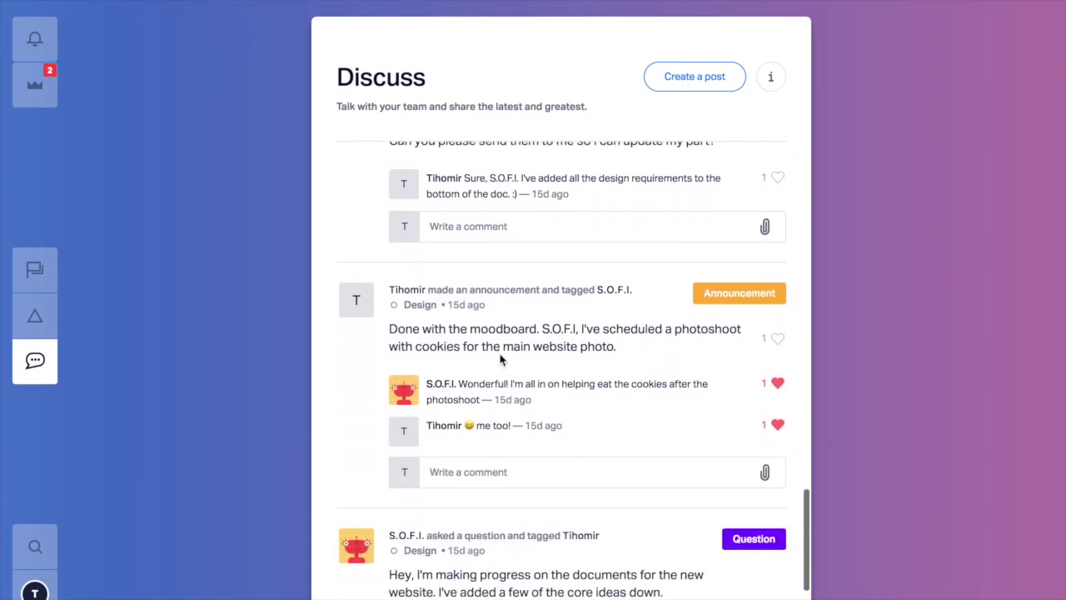